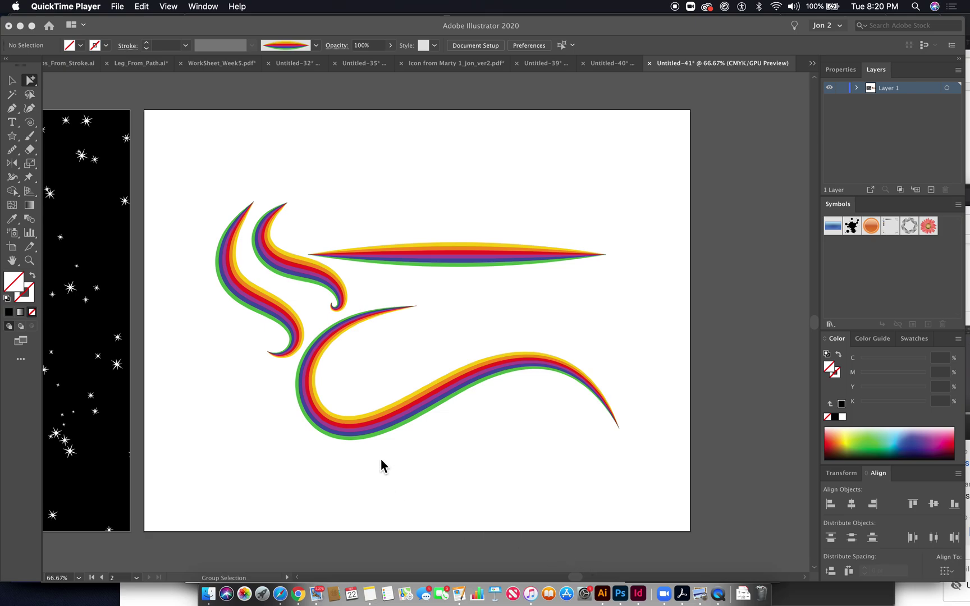
pyautogui.click(213, 334)
pyautogui.press('space')
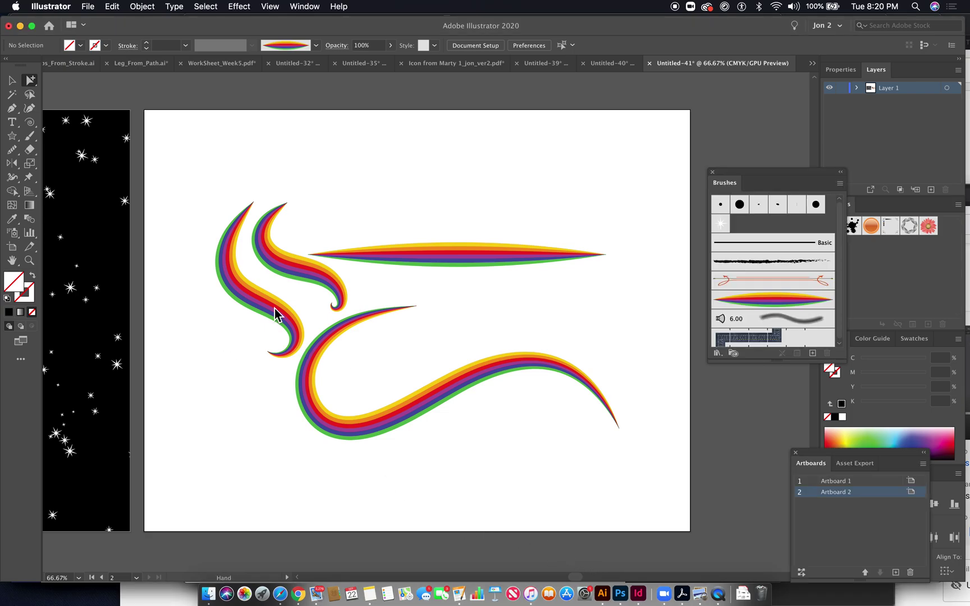
pyautogui.moveTo(354, 253); pyautogui.dragTo(729, 280)
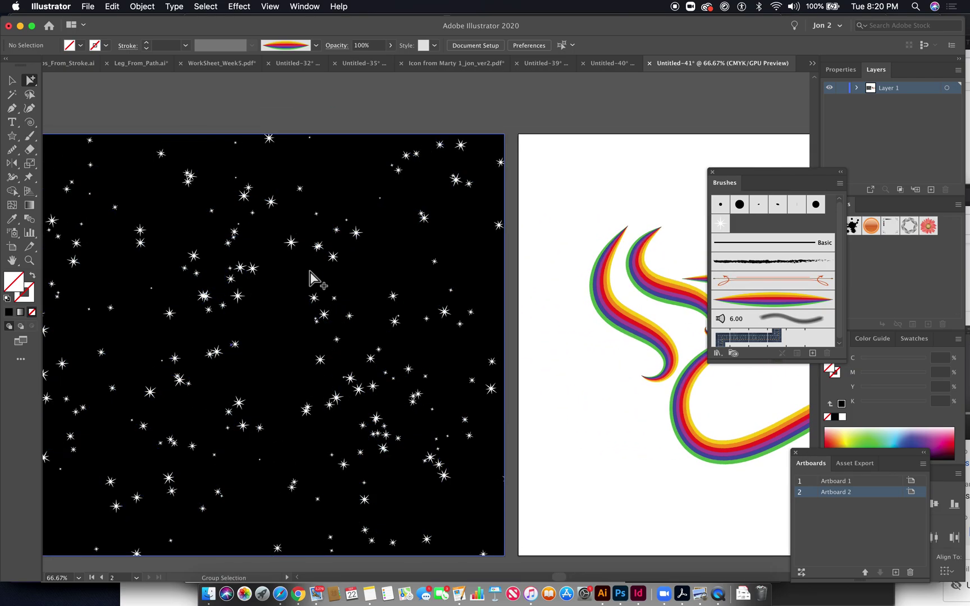
pyautogui.press('space')
pyautogui.moveTo(621, 292); pyautogui.dragTo(315, 279)
pyautogui.moveTo(485, 287); pyautogui.dragTo(394, 285)
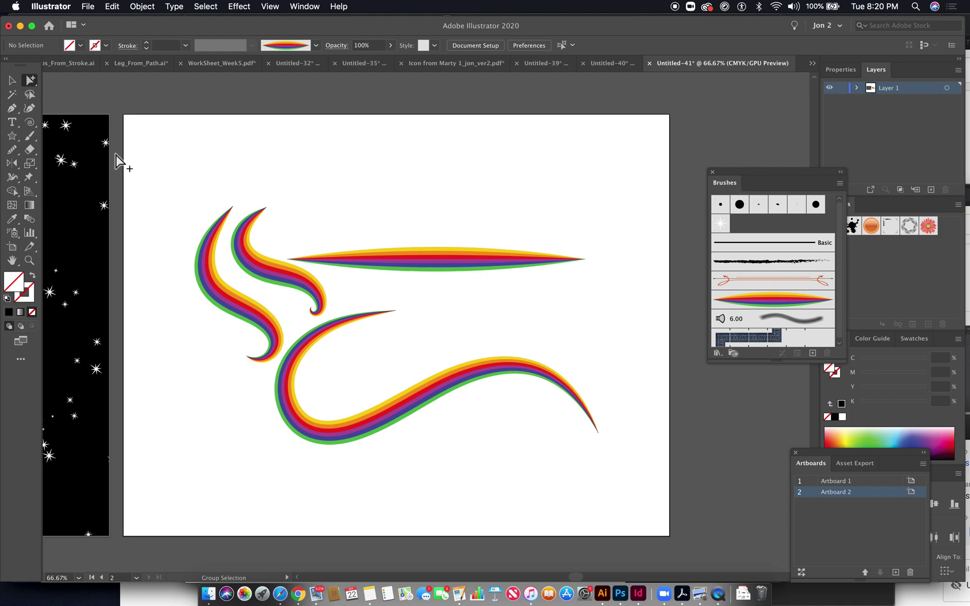
# - Draw a long thin rectangle above the rainbow strokes on the white artboard and fill it with bright red
pyautogui.click(12, 135)
pyautogui.click(67, 135)
pyautogui.moveTo(354, 150)
pyautogui.mouseDown()
pyautogui.moveTo(589, 150)
pyautogui.moveTo(593, 160)
pyautogui.mouseUp()
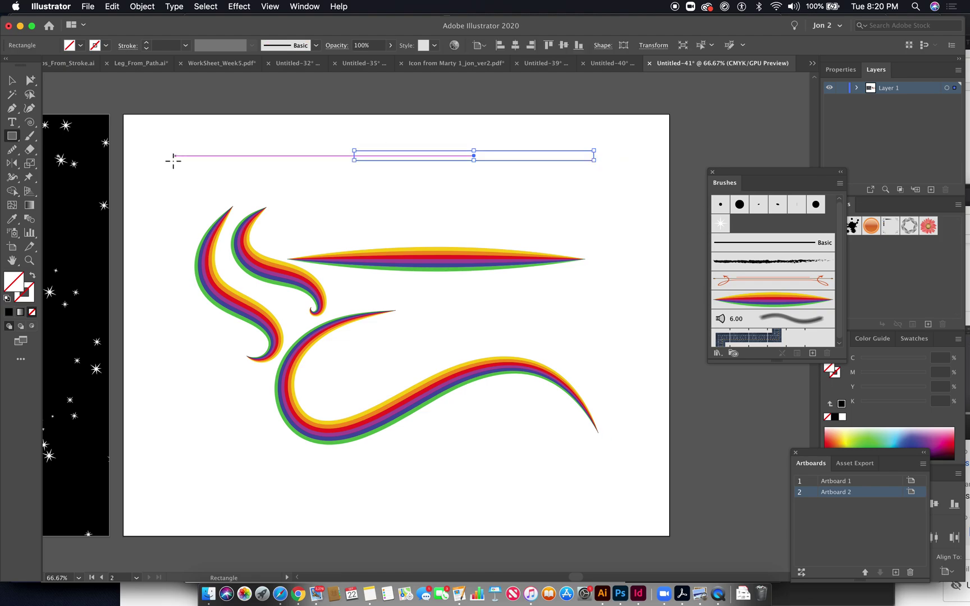
pyautogui.click(11, 222)
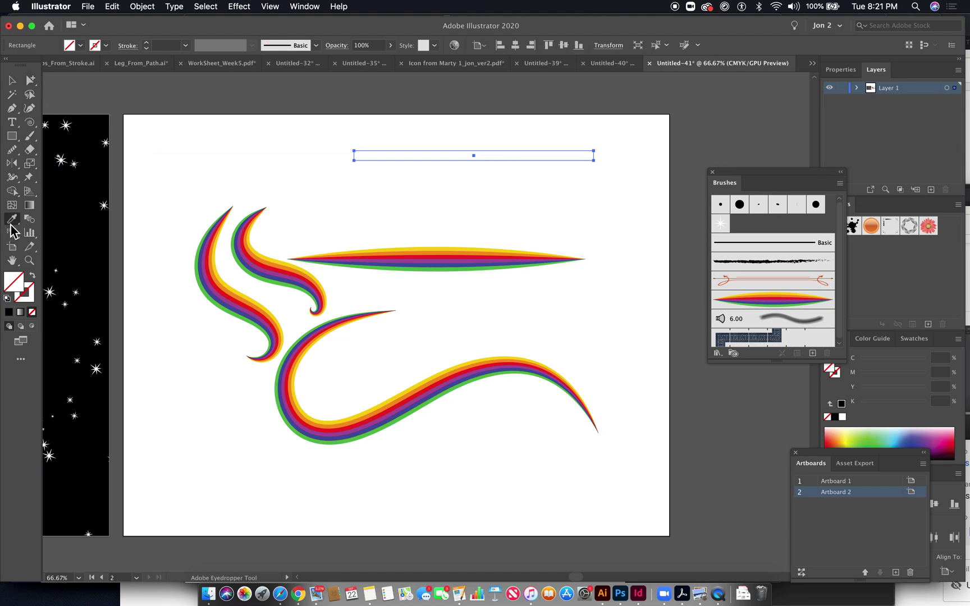
pyautogui.doubleClick(16, 285)
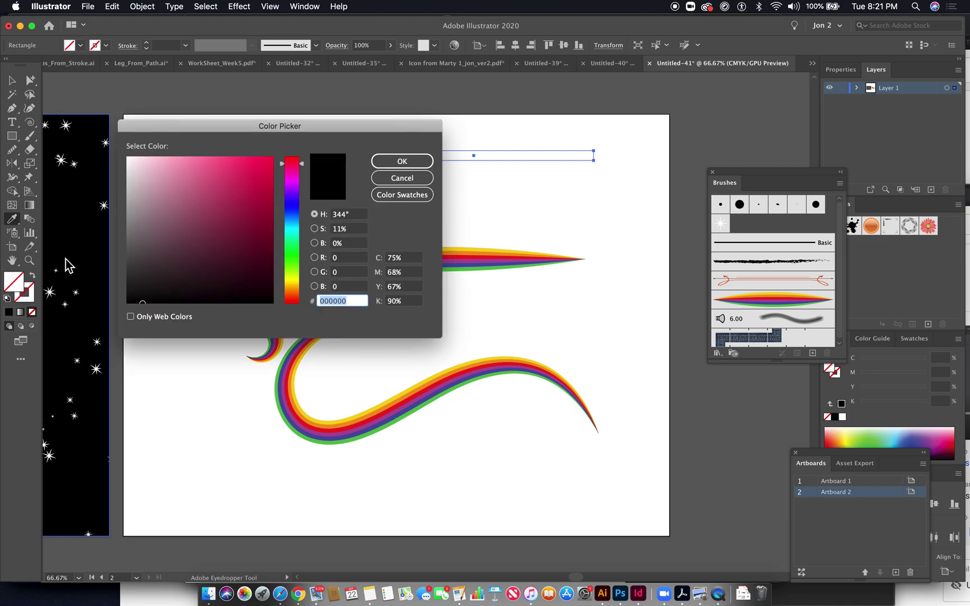
pyautogui.click(271, 159)
pyautogui.click(402, 161)
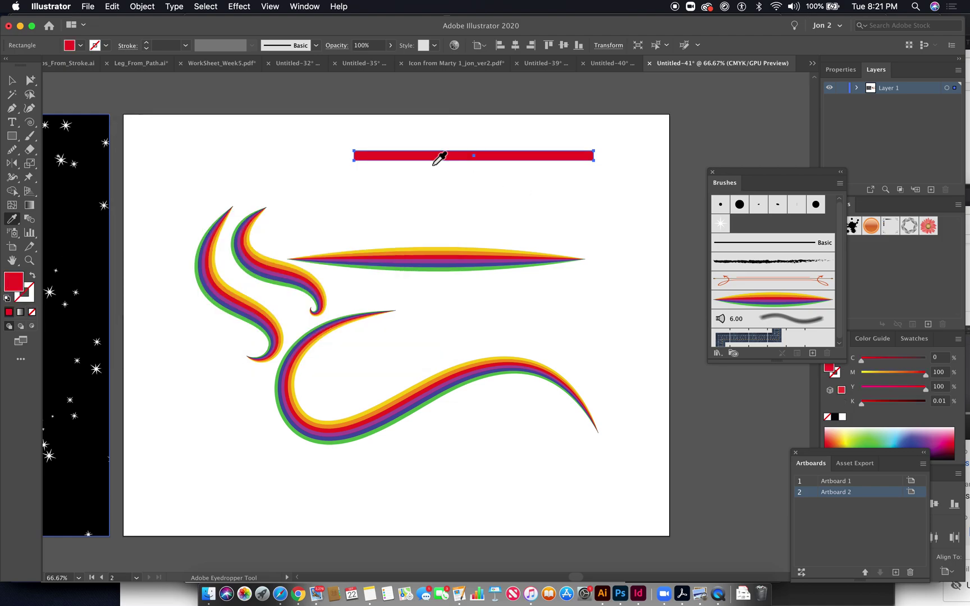
# - Duplicate the red bar straight down, flush with its lower edge, and repeat the copy until six bars are stacked
pyautogui.click(30, 79)
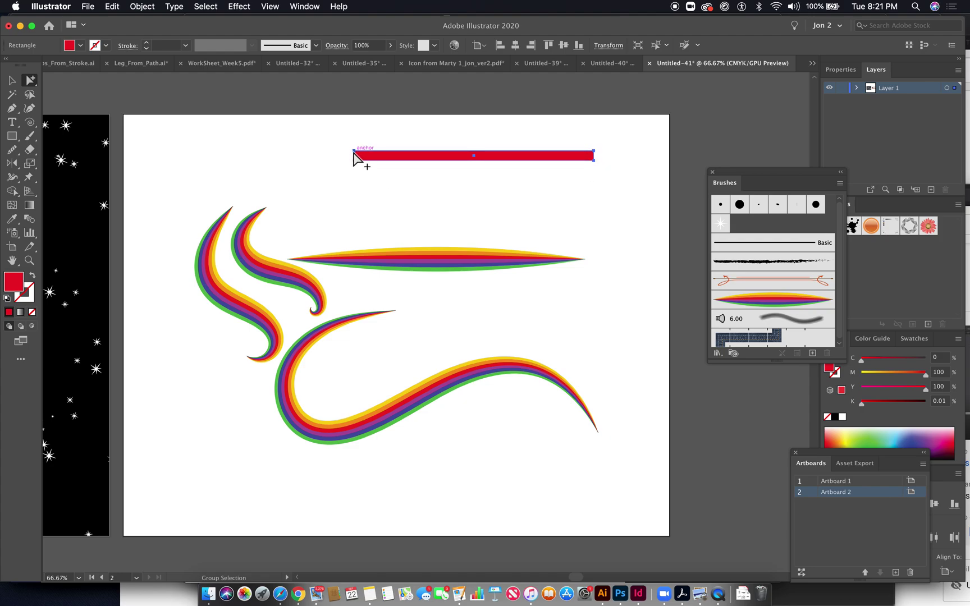
pyautogui.moveTo(353, 151); pyautogui.dragTo(355, 162)
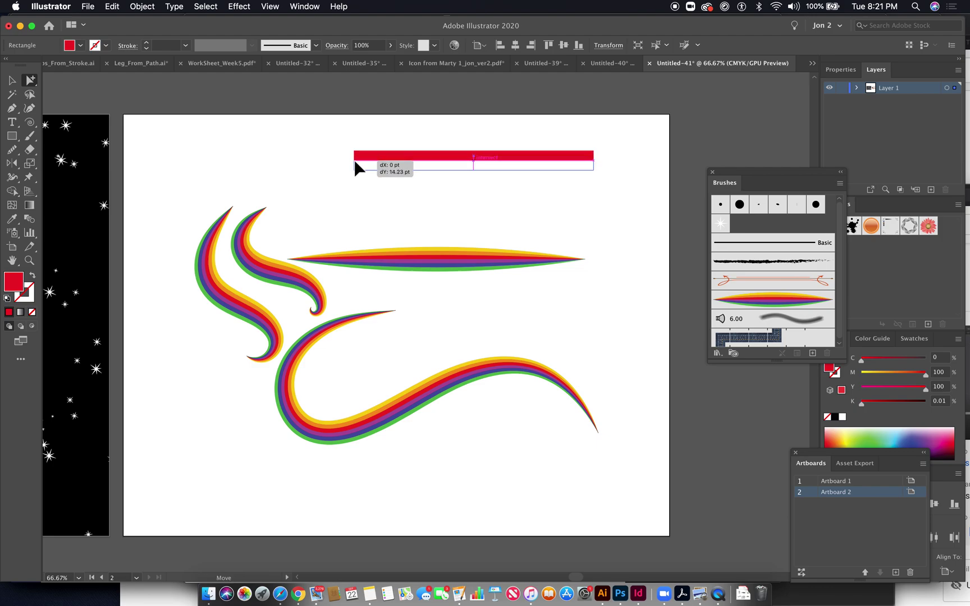
pyautogui.moveTo(354, 162); pyautogui.dragTo(355, 163)
pyautogui.moveTo(355, 163); pyautogui.dragTo(356, 164)
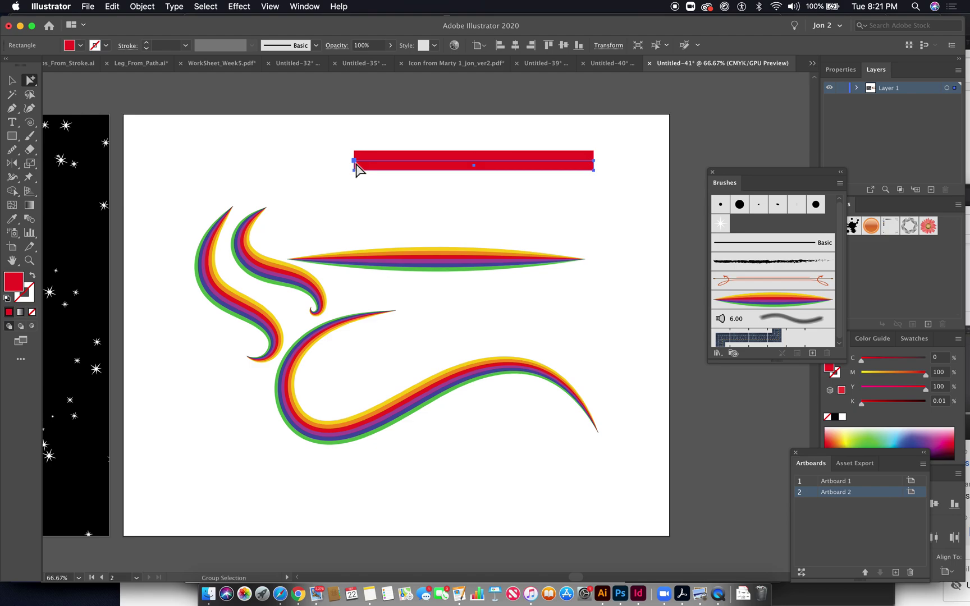
pyautogui.press('super+d')
pyautogui.press('super+d')
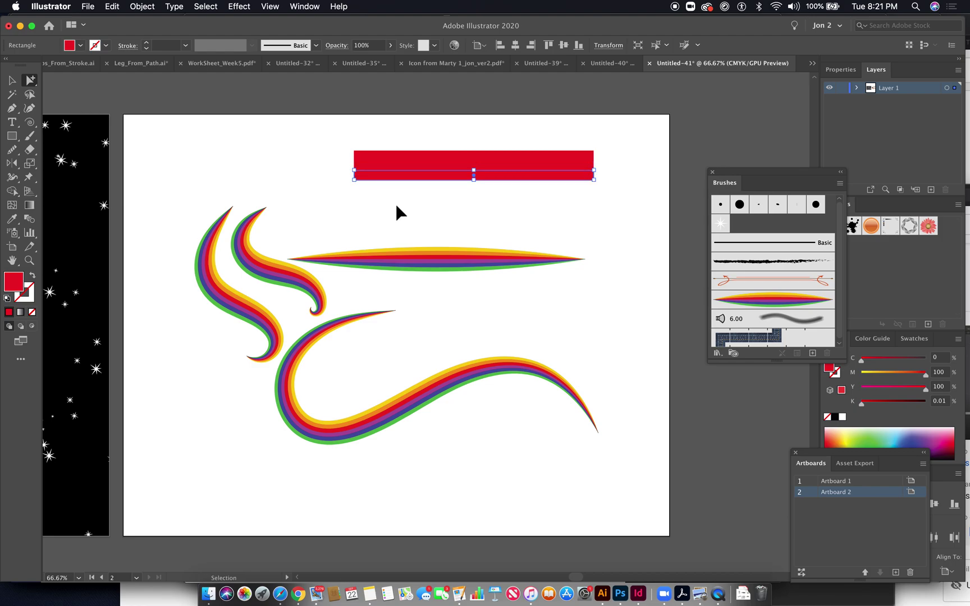
pyautogui.press('super+d')
pyautogui.press('super+d')
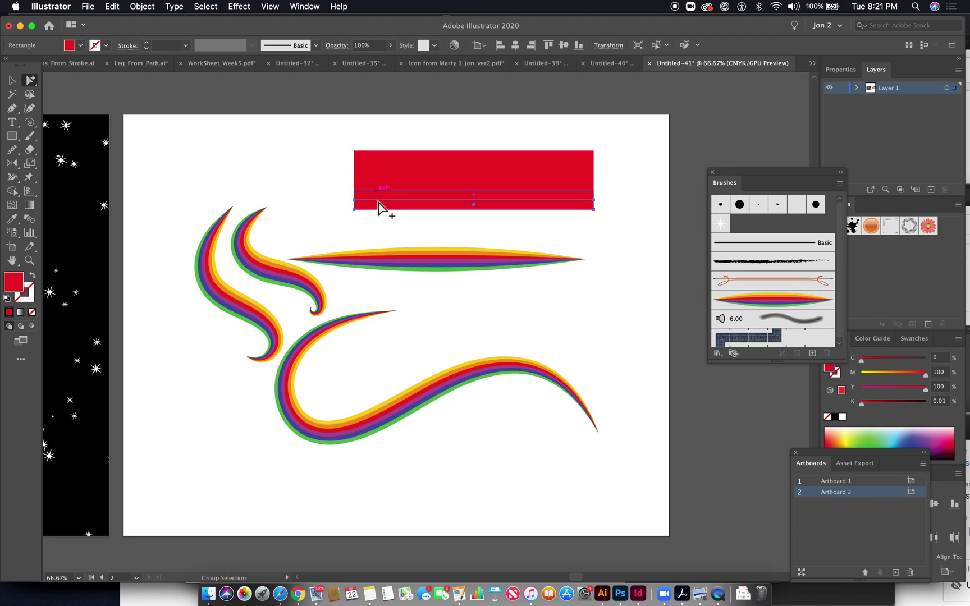
# - Fill the second bar from the top of the stack with orange, hue 39°
pyautogui.click(364, 166)
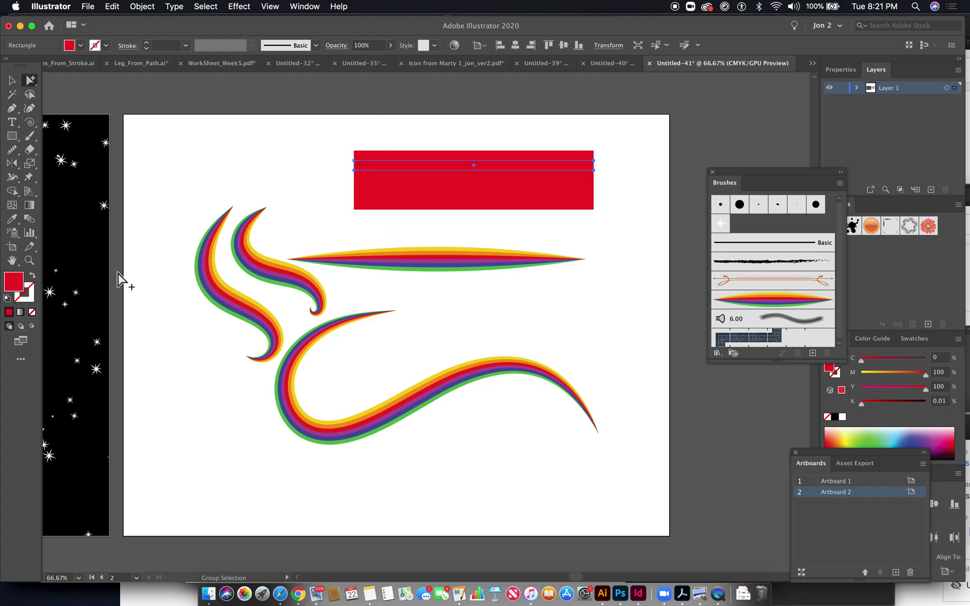
pyautogui.doubleClick(12, 294)
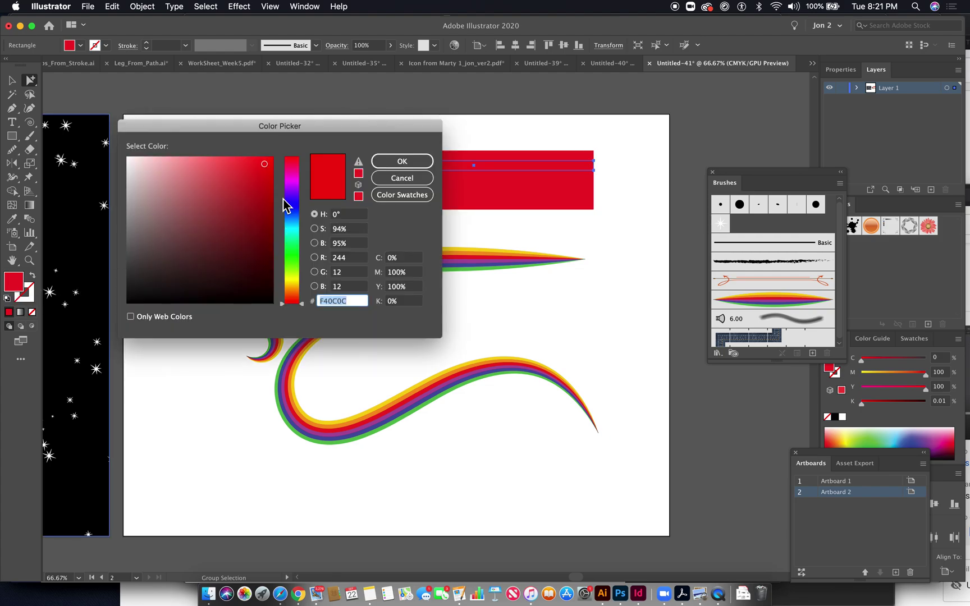
pyautogui.moveTo(297, 306); pyautogui.dragTo(298, 290)
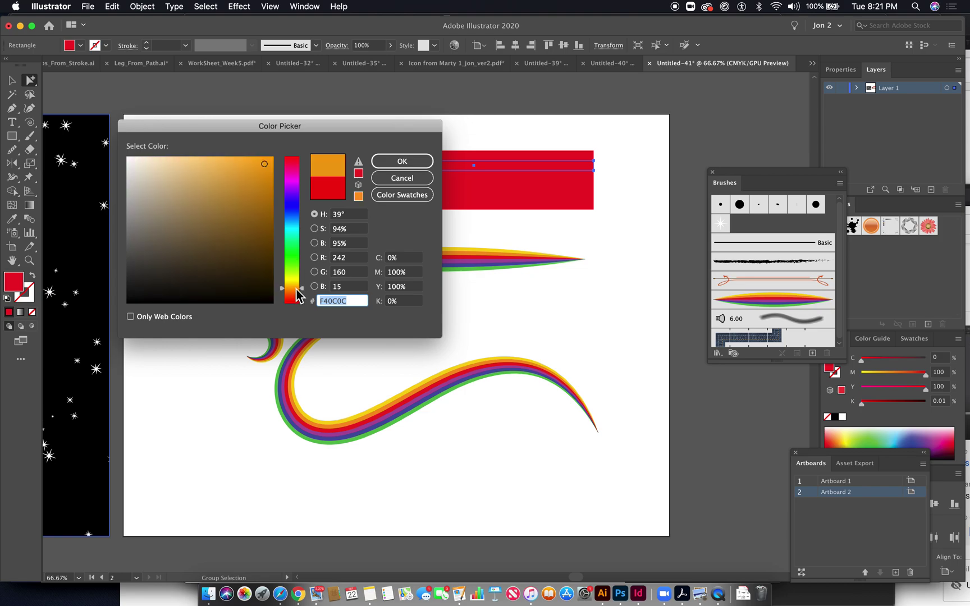
pyautogui.click(396, 162)
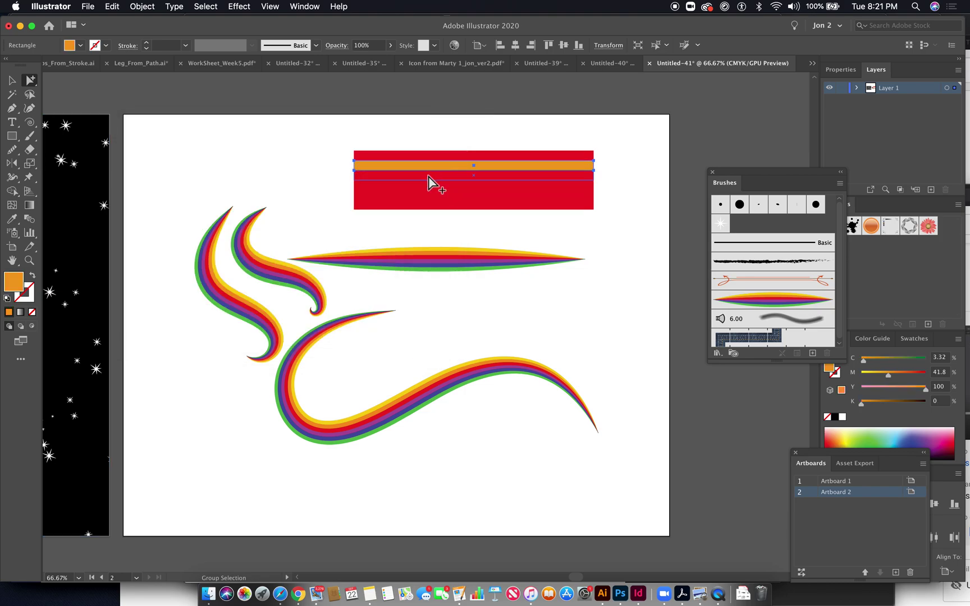
# - Fill the third bar of the stack with yellow, hex F4E022
pyautogui.click(390, 174)
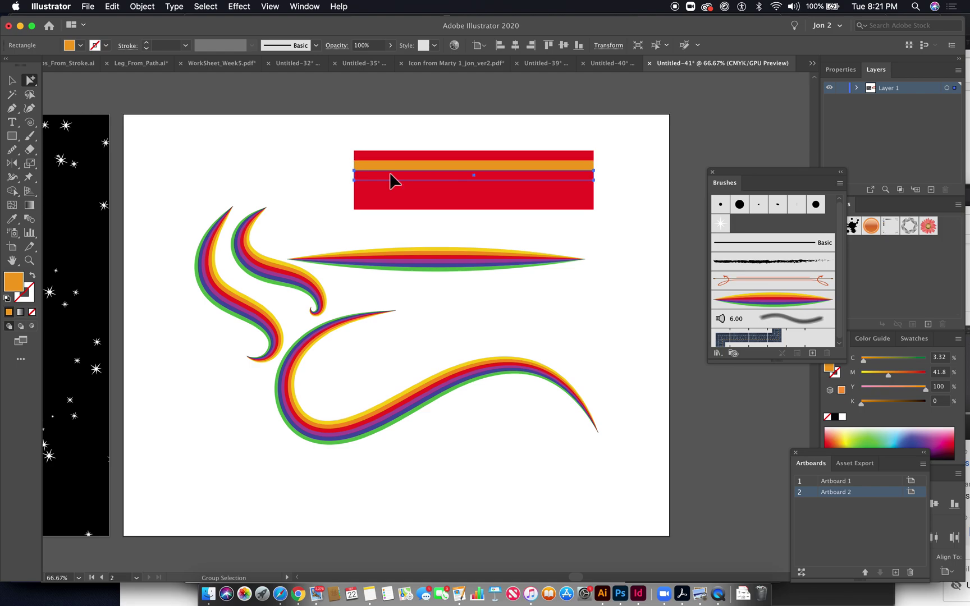
pyautogui.doubleClick(16, 285)
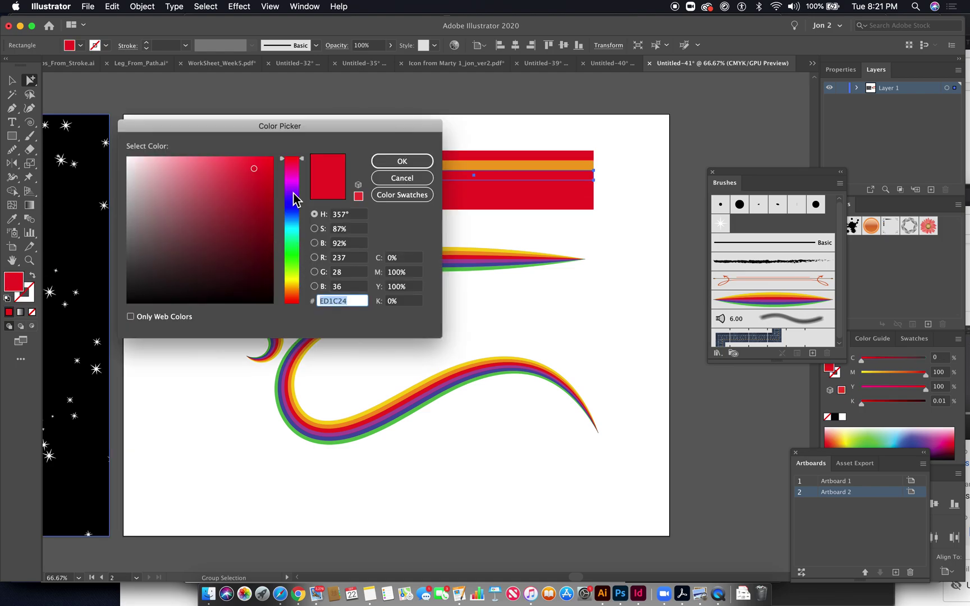
pyautogui.click(292, 277)
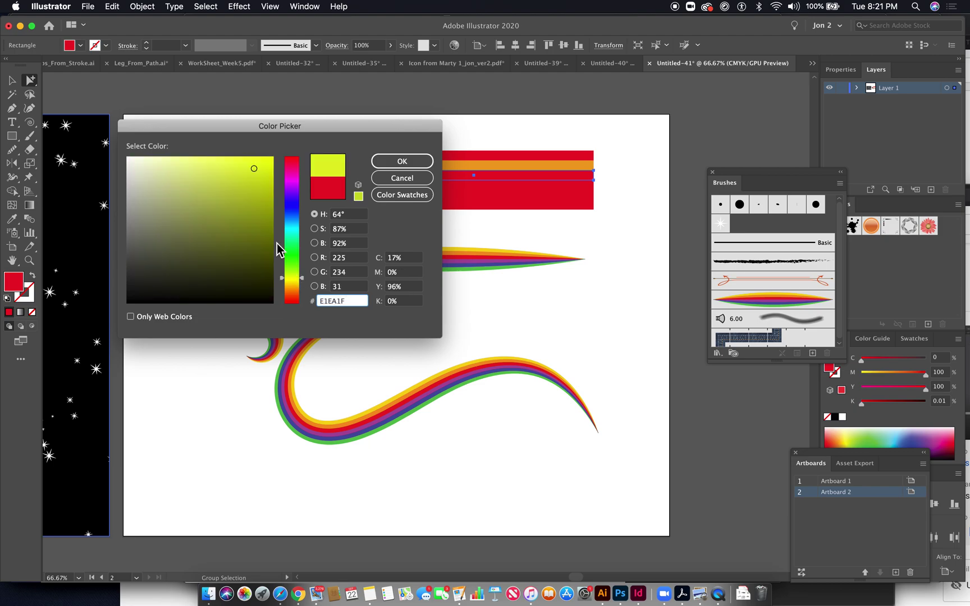
pyautogui.click(257, 166)
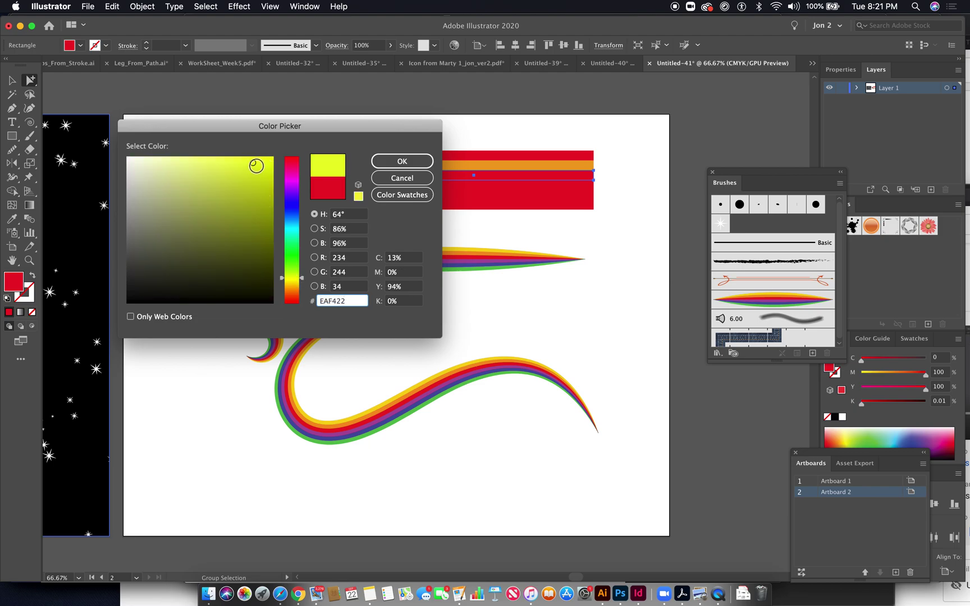
pyautogui.click(302, 282)
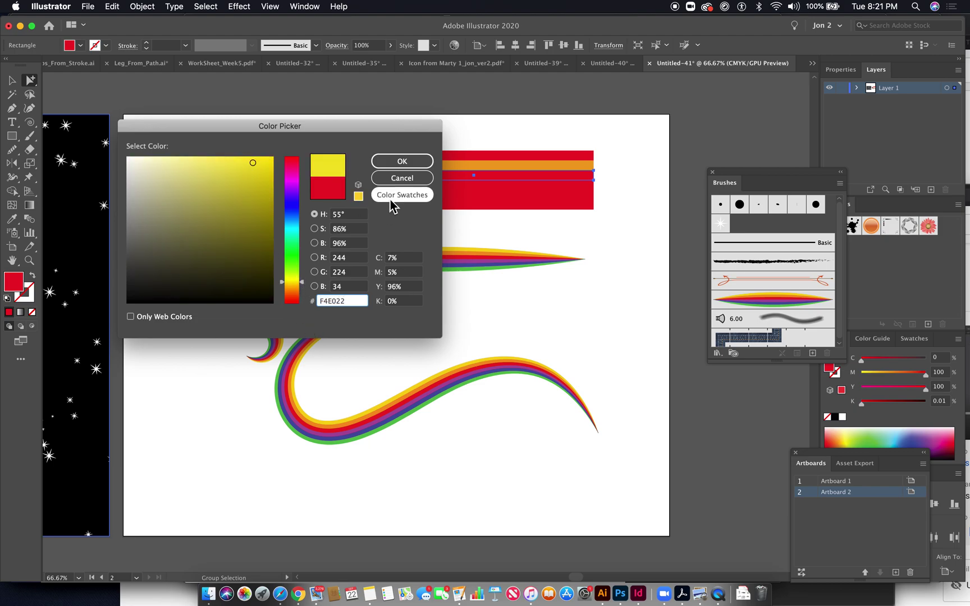
pyautogui.click(402, 163)
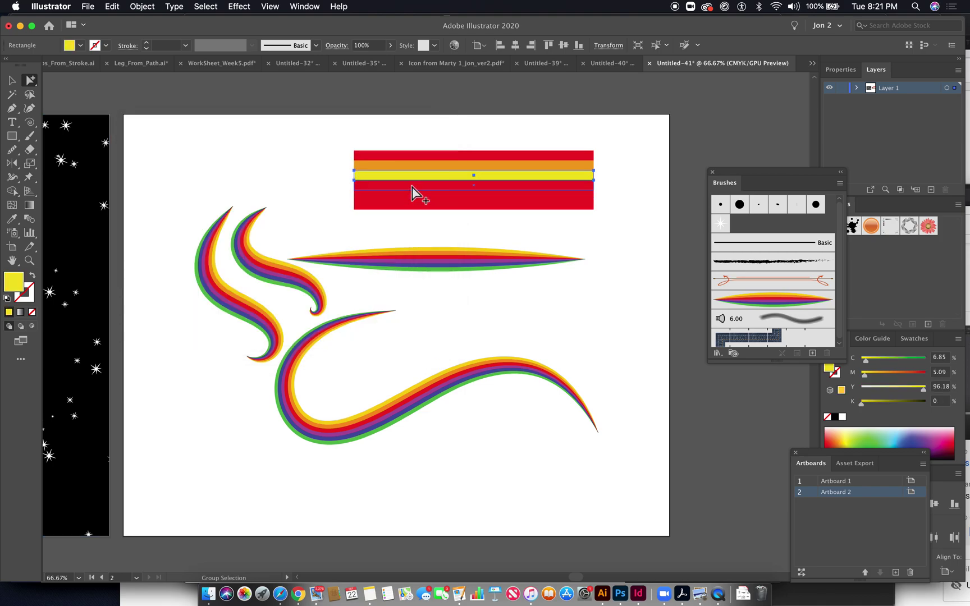
# - Fill the fourth bar of the stack with green, hex 61CE28
pyautogui.click(411, 187)
pyautogui.doubleClick(23, 286)
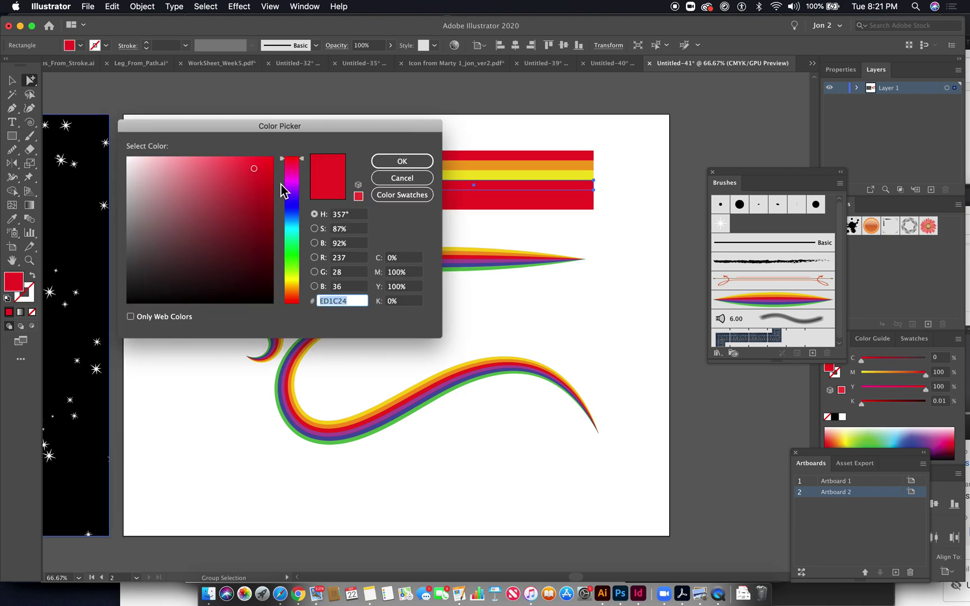
pyautogui.click(296, 264)
pyautogui.moveTo(251, 169); pyautogui.dragTo(250, 185)
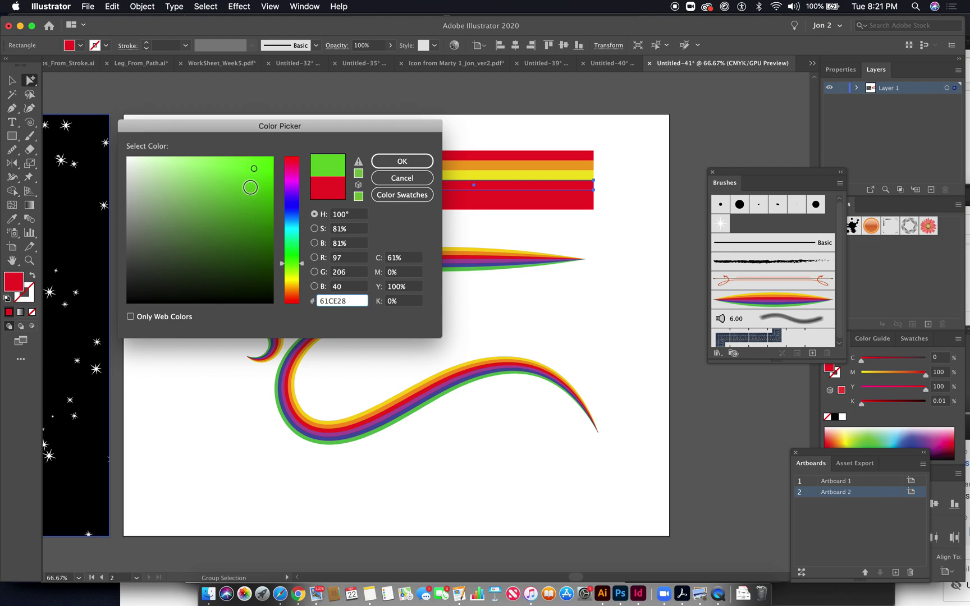
pyautogui.click(420, 162)
# - Fill the fifth bar of the stack with blue, hue 217°
pyautogui.click(433, 197)
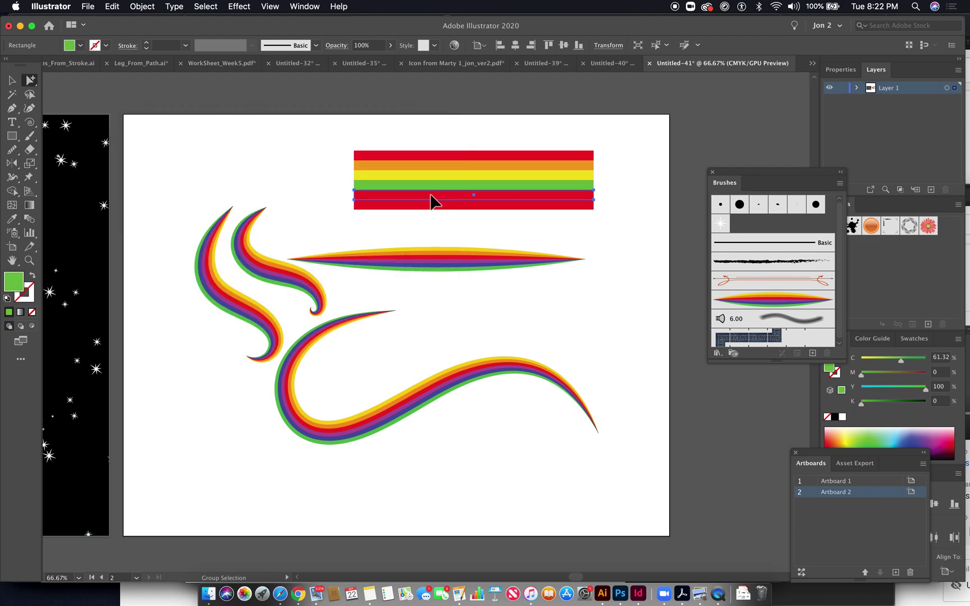
pyautogui.doubleClick(16, 286)
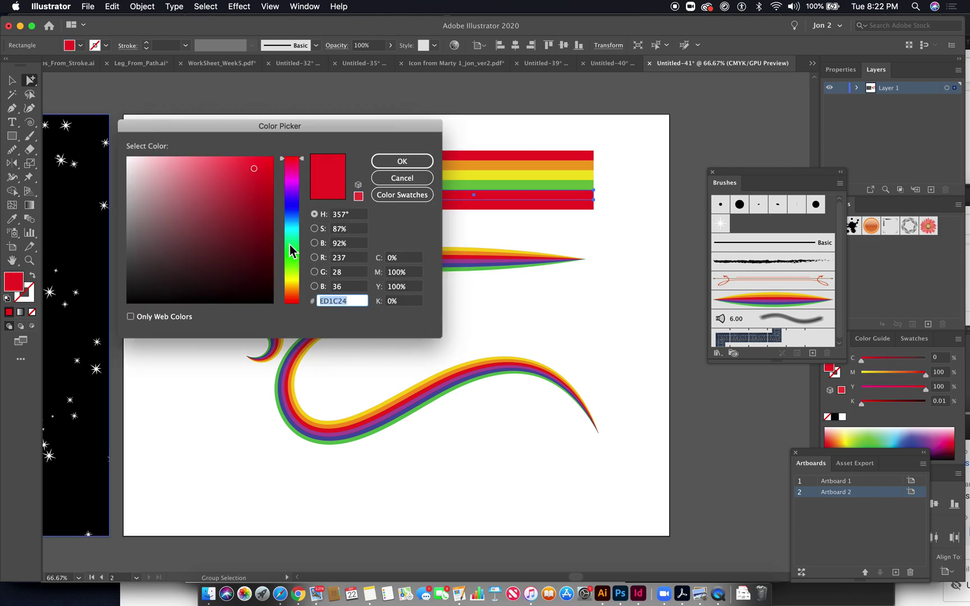
pyautogui.click(294, 214)
pyautogui.click(234, 168)
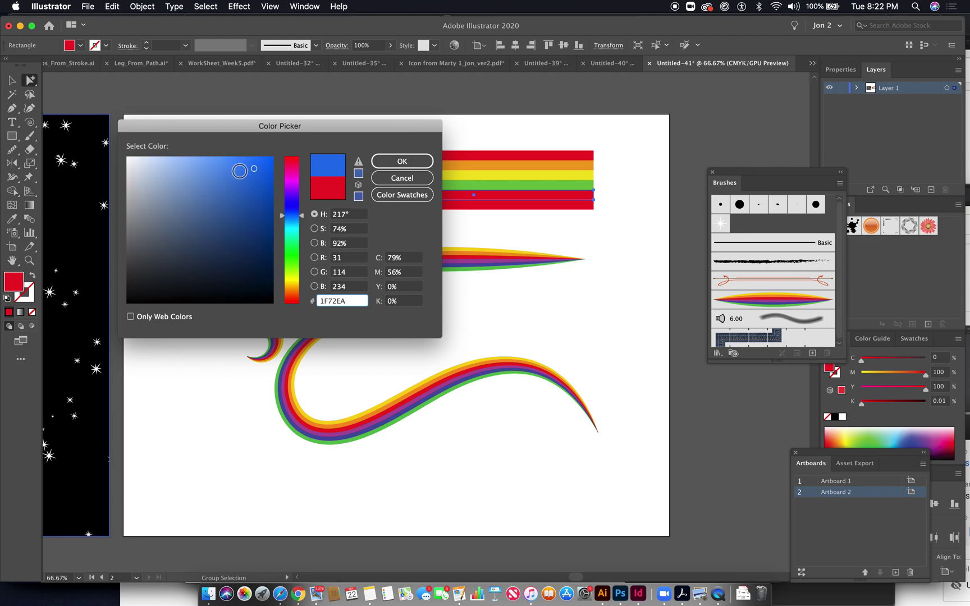
pyautogui.click(401, 161)
# - Fill the lowest bar of the stack with purple, hex 731FEA
pyautogui.click(416, 205)
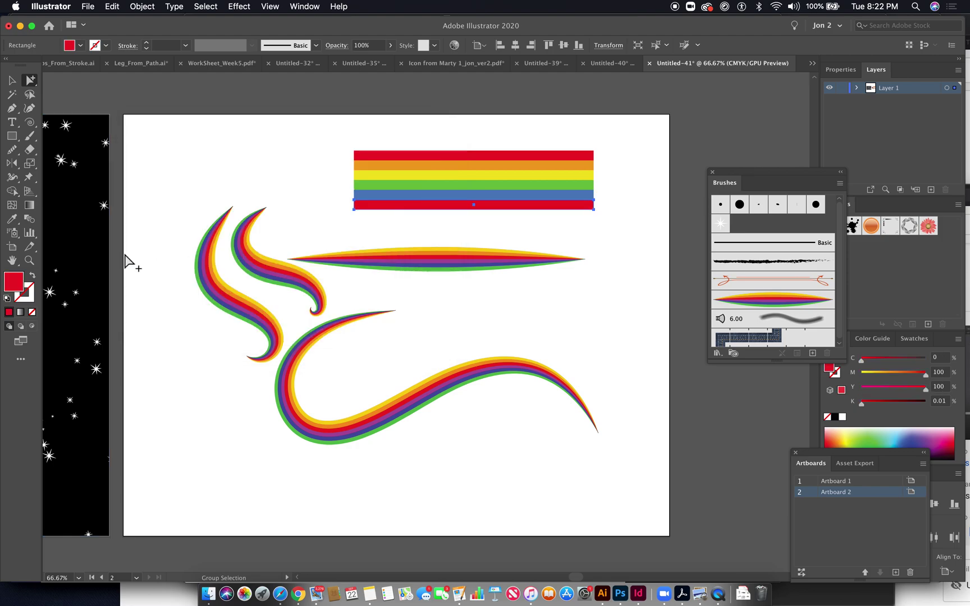
pyautogui.doubleClick(13, 284)
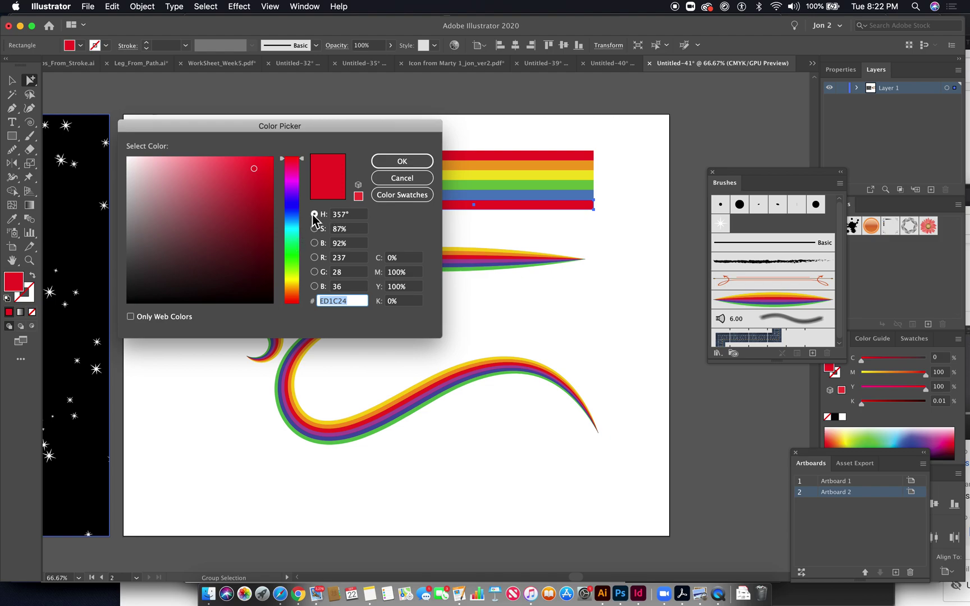
pyautogui.click(290, 195)
pyautogui.click(387, 162)
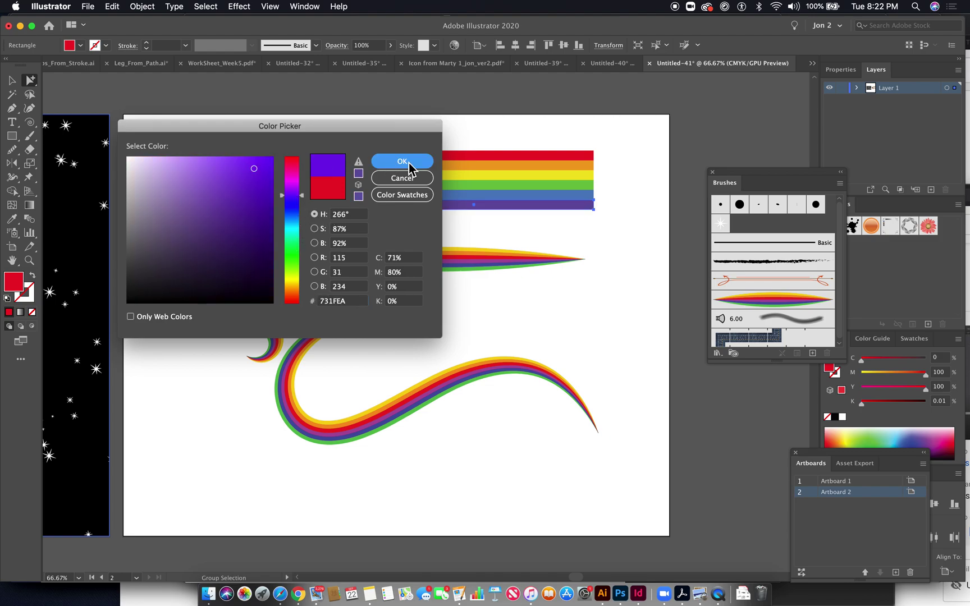
# - Squash all six bars together vertically to about a quarter of the stack's height, keeping the bottom edge in place, and deselect them
pyautogui.moveTo(337, 126); pyautogui.dragTo(537, 219)
pyautogui.click(12, 80)
pyautogui.moveTo(475, 151); pyautogui.dragTo(475, 196)
pyautogui.click(474, 170)
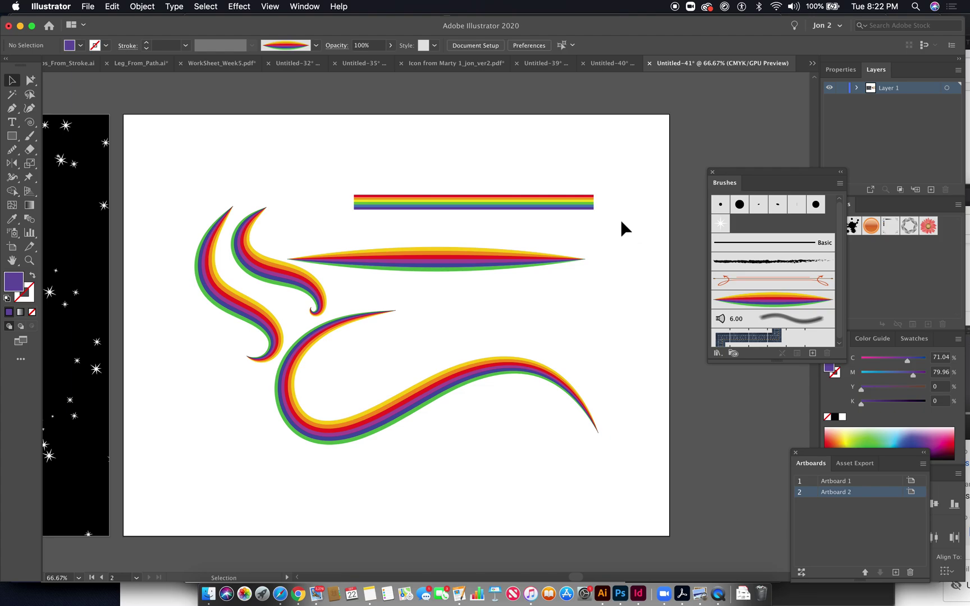
pyautogui.press('c')
pyautogui.click(367, 171)
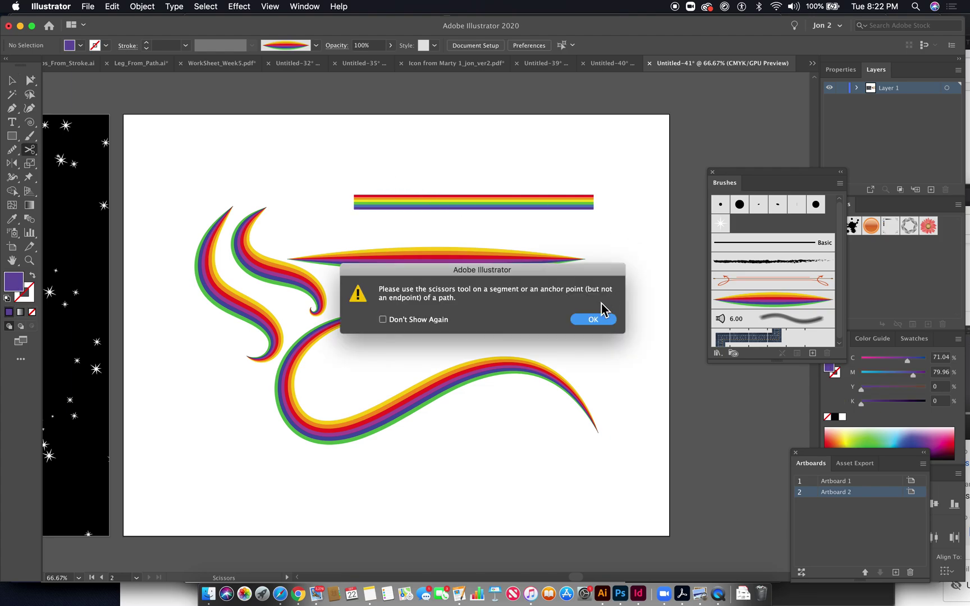
pyautogui.click(595, 320)
pyautogui.press('super+space')
pyautogui.moveTo(361, 175); pyautogui.dragTo(303, 226)
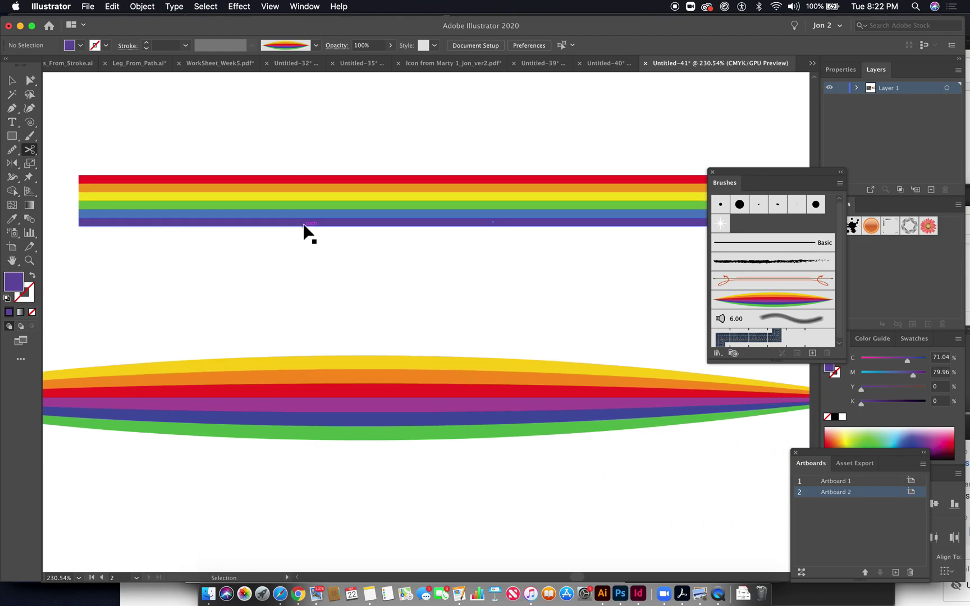
pyautogui.press('super+minus')
pyautogui.press('super+p')
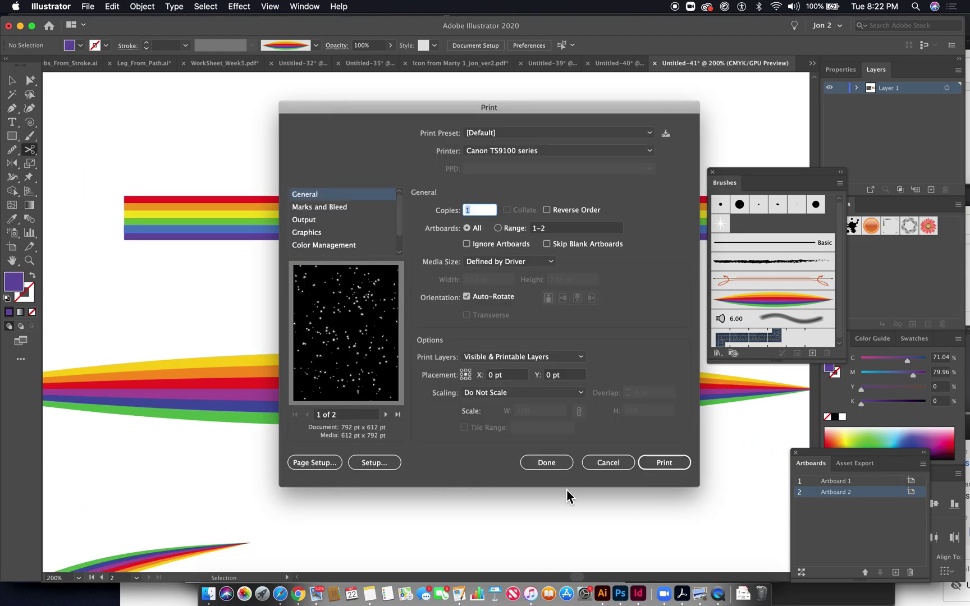
pyautogui.click(626, 464)
pyautogui.press('super+minus')
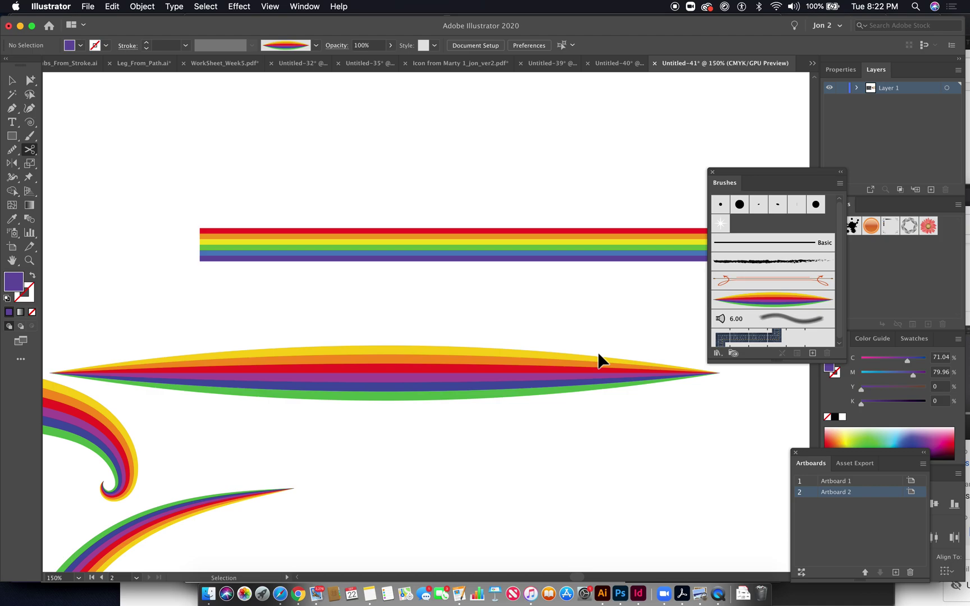
# - Draw an ellipse about 347 × 23 pt over the rainbow stripe, spanning its full length and height
pyautogui.moveTo(555, 313); pyautogui.dragTo(478, 230)
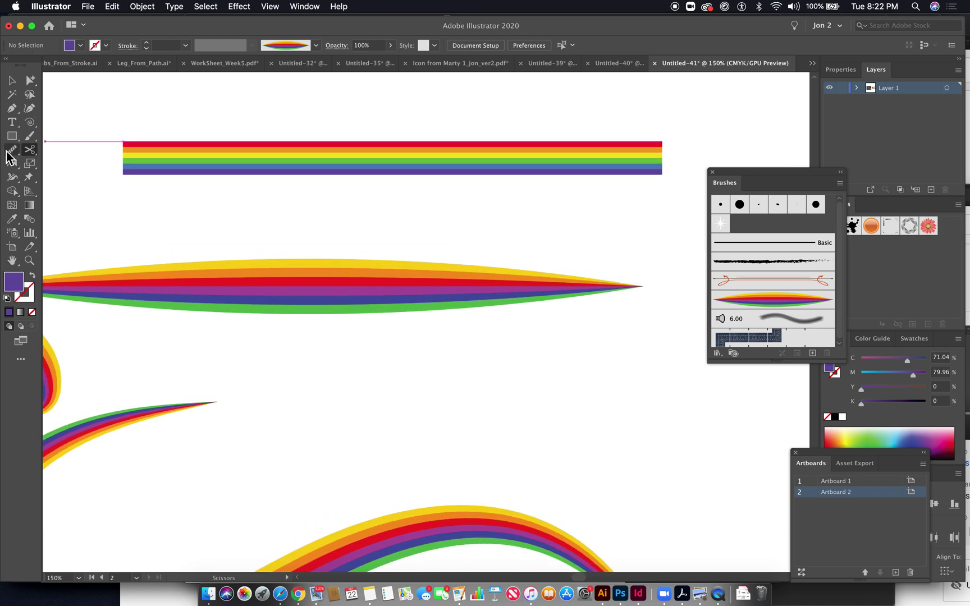
pyautogui.moveTo(17, 136); pyautogui.dragTo(67, 161)
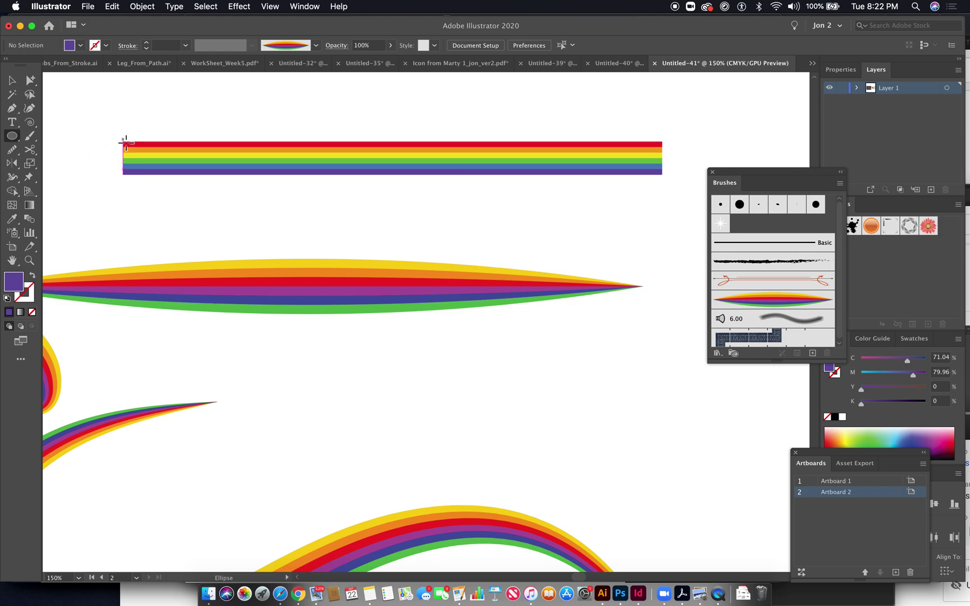
pyautogui.moveTo(126, 142); pyautogui.dragTo(665, 180)
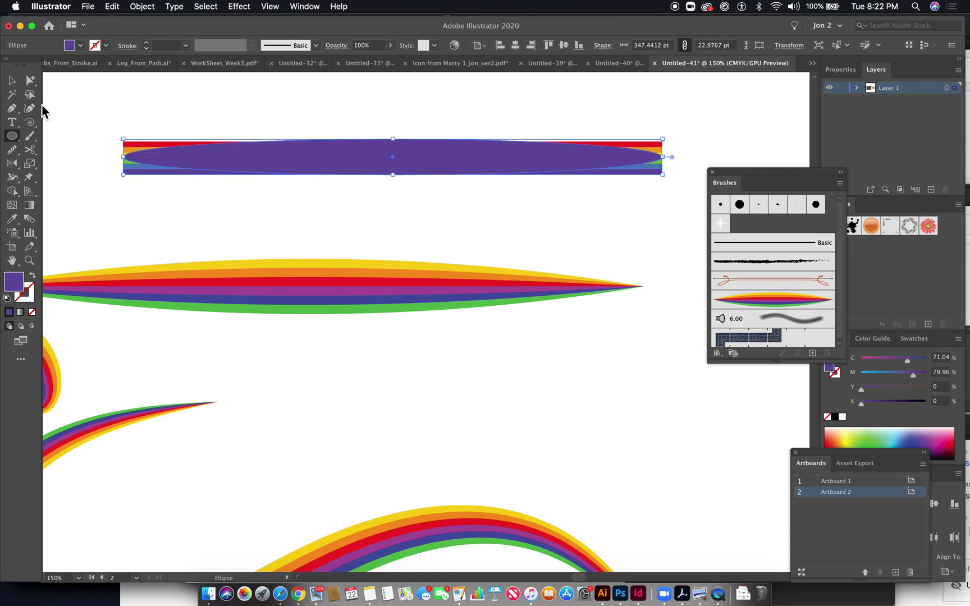
# - Convert the ellipse's two end anchor points to corners so that both tips become pointed
pyautogui.click(11, 110)
pyautogui.moveTo(9, 114); pyautogui.dragTo(73, 152)
pyautogui.hscroll(-5, 240, 219)
pyautogui.scroll(2, 240, 219)
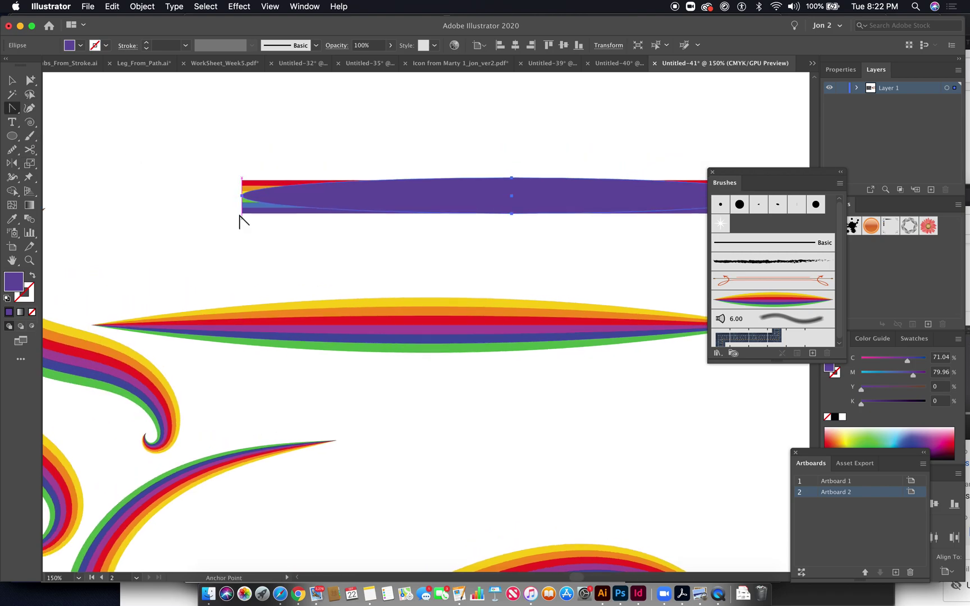
pyautogui.click(242, 195)
pyautogui.hscroll(5, 314, 247)
pyautogui.scroll(1, 314, 247)
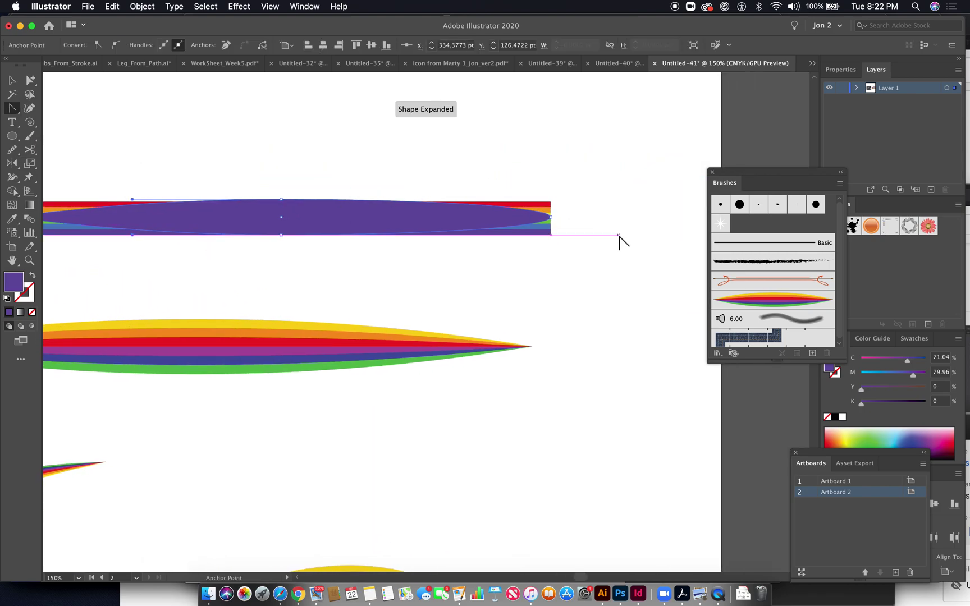
pyautogui.click(551, 217)
pyautogui.press('space')
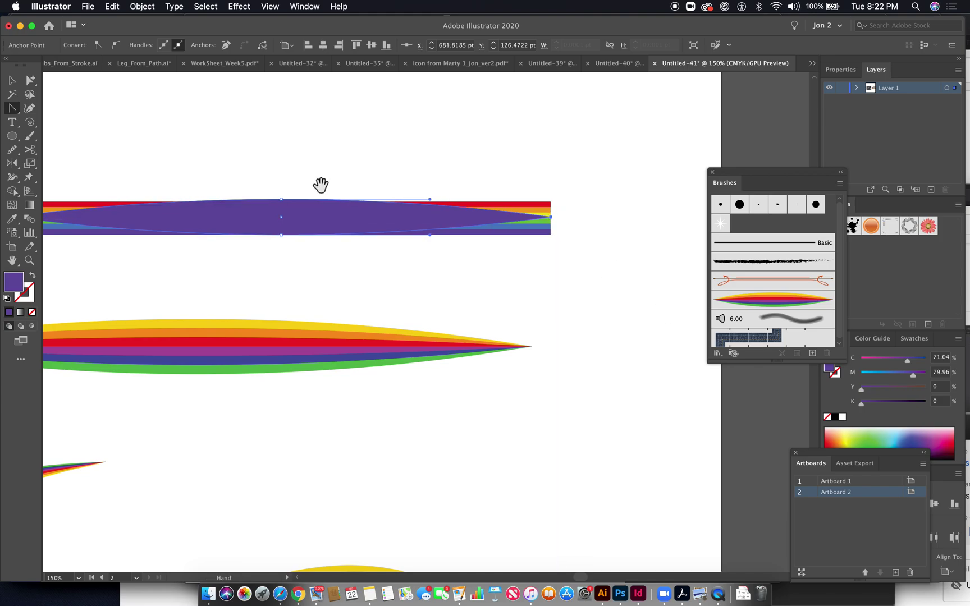
pyautogui.moveTo(267, 177); pyautogui.dragTo(442, 182)
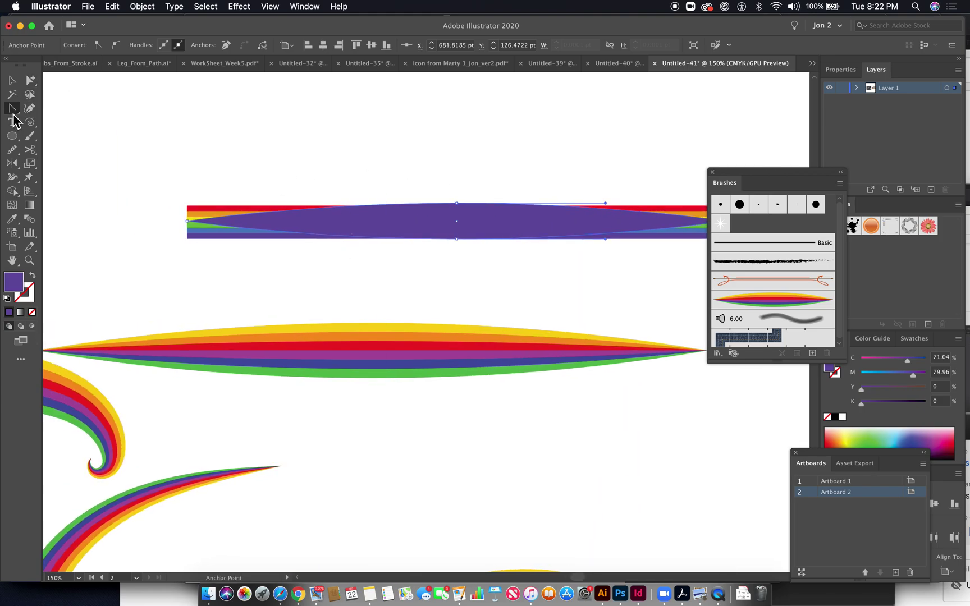
# - Envelope-distort the six bars with the pointed ellipse as top object, and move the result up and toward the artboard's centre
pyautogui.click(31, 80)
pyautogui.moveTo(228, 152); pyautogui.dragTo(533, 282)
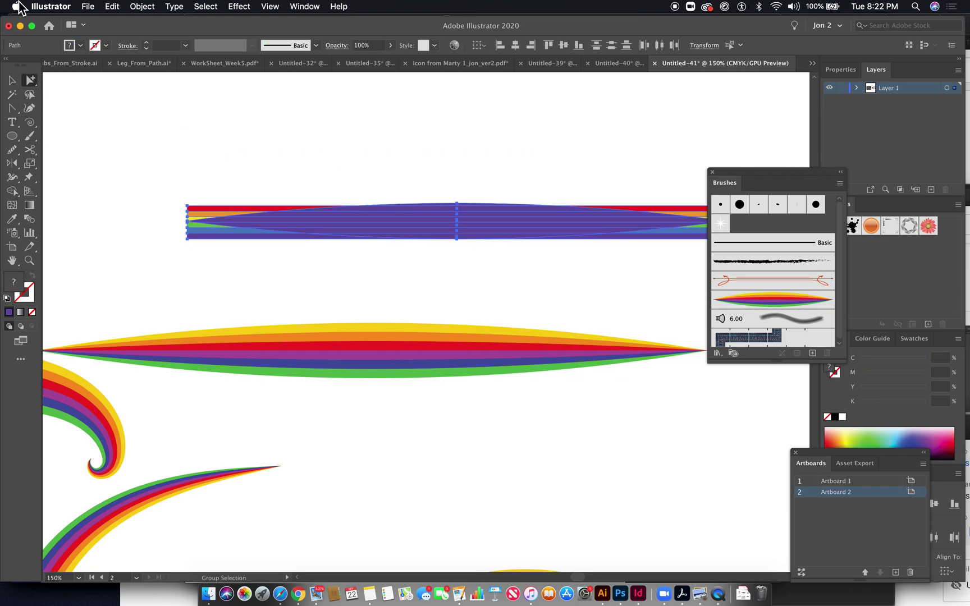
pyautogui.click(152, 7)
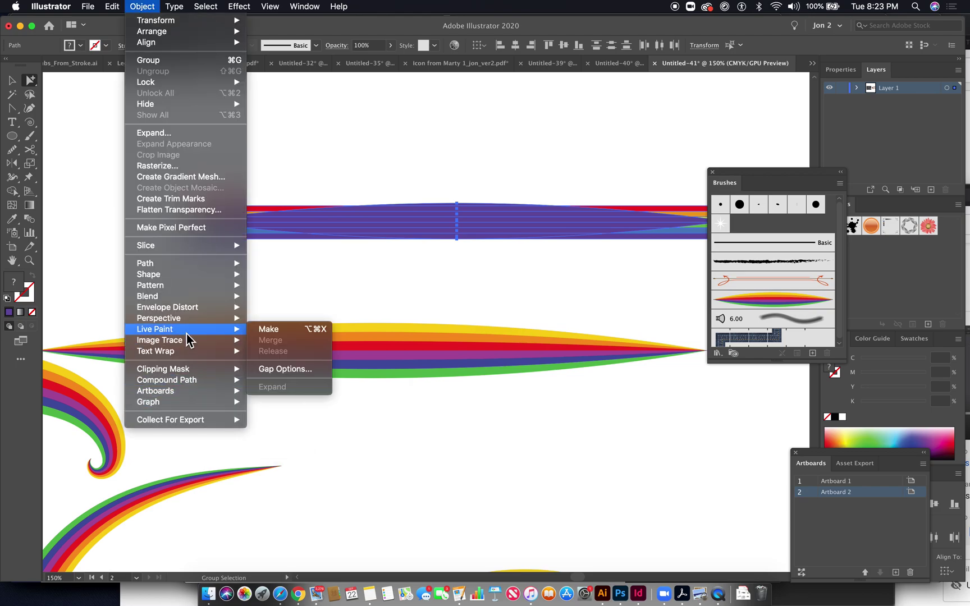
pyautogui.moveTo(193, 314)
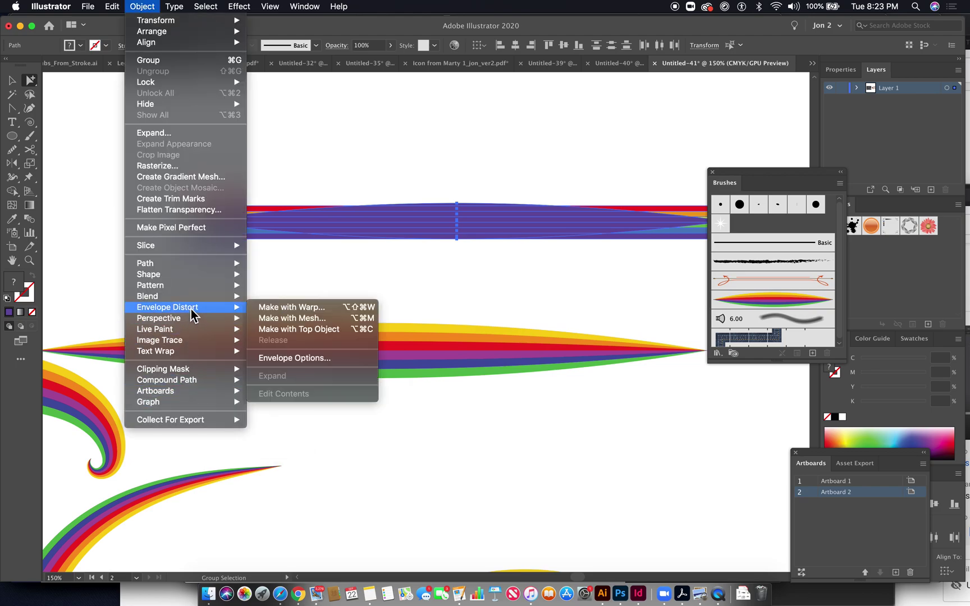
pyautogui.click(327, 336)
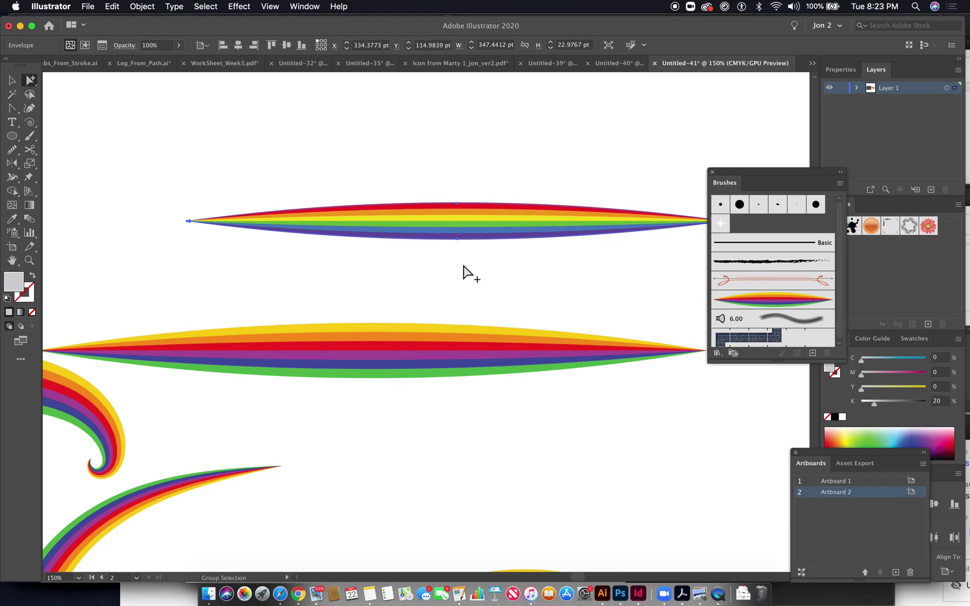
pyautogui.moveTo(409, 211); pyautogui.dragTo(320, 184)
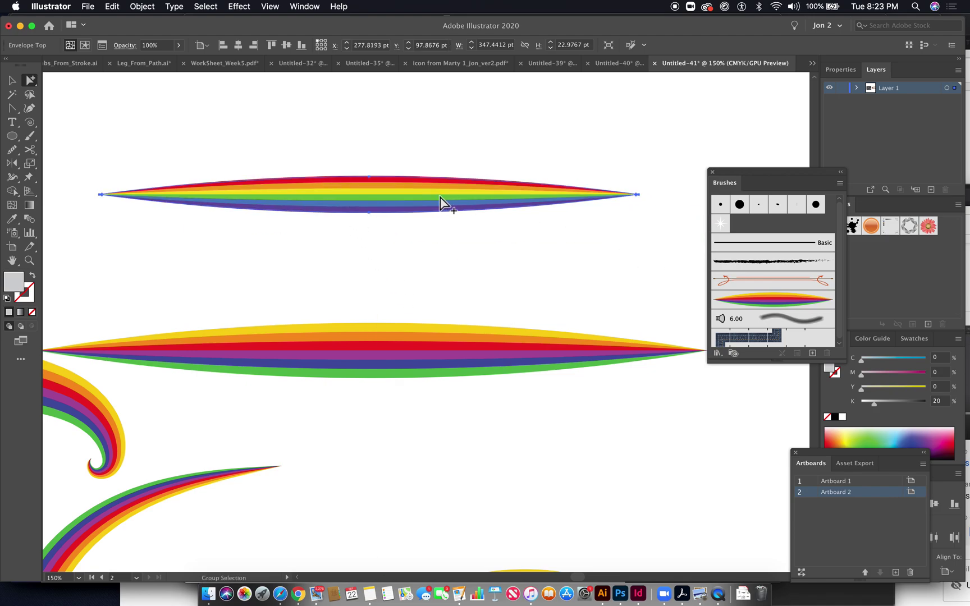
# - Expand the rainbow envelope into editable paths with the default expand options
pyautogui.click(149, 8)
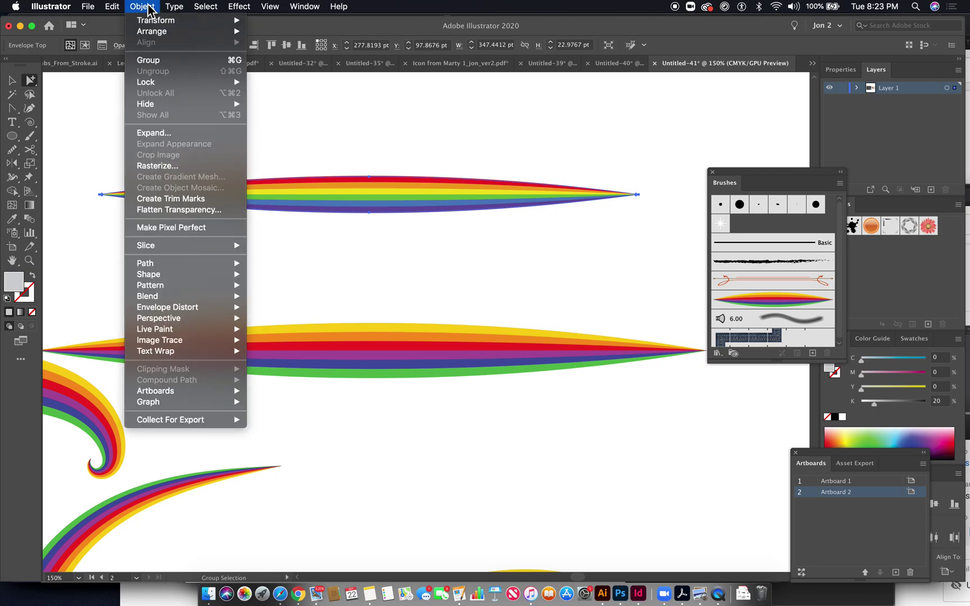
pyautogui.click(161, 132)
pyautogui.click(521, 366)
# - Pull the red and orange bands up off the expanded rainbow shape, and undo both moves
pyautogui.click(356, 132)
pyautogui.moveTo(355, 179); pyautogui.dragTo(348, 153)
pyautogui.moveTo(351, 181); pyautogui.dragTo(347, 154)
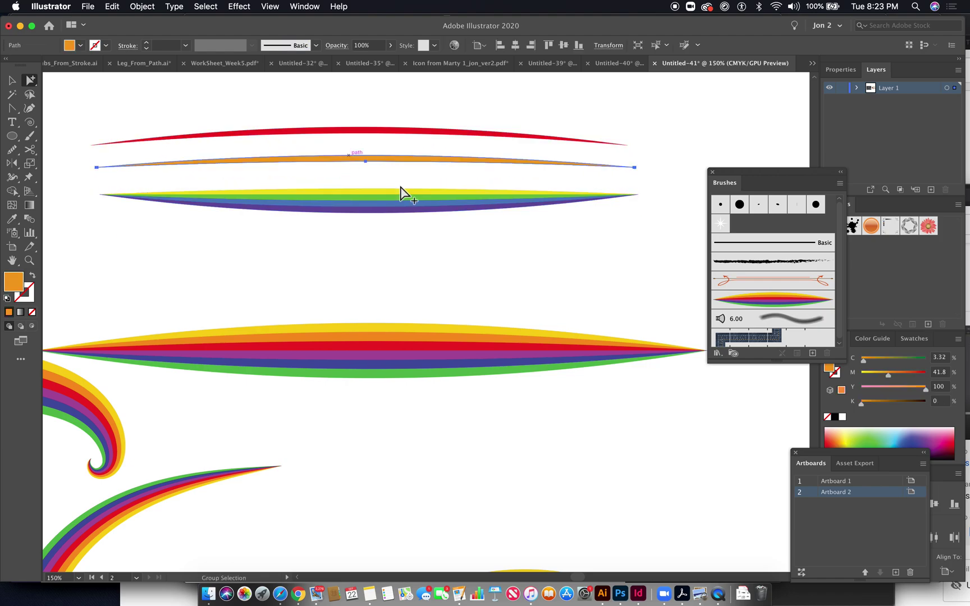
pyautogui.press('super+z')
pyautogui.press('super+z')
# - Create a new art brush with default options from the whole expanded rainbow shape
pyautogui.moveTo(346, 136); pyautogui.dragTo(458, 266)
pyautogui.click(13, 82)
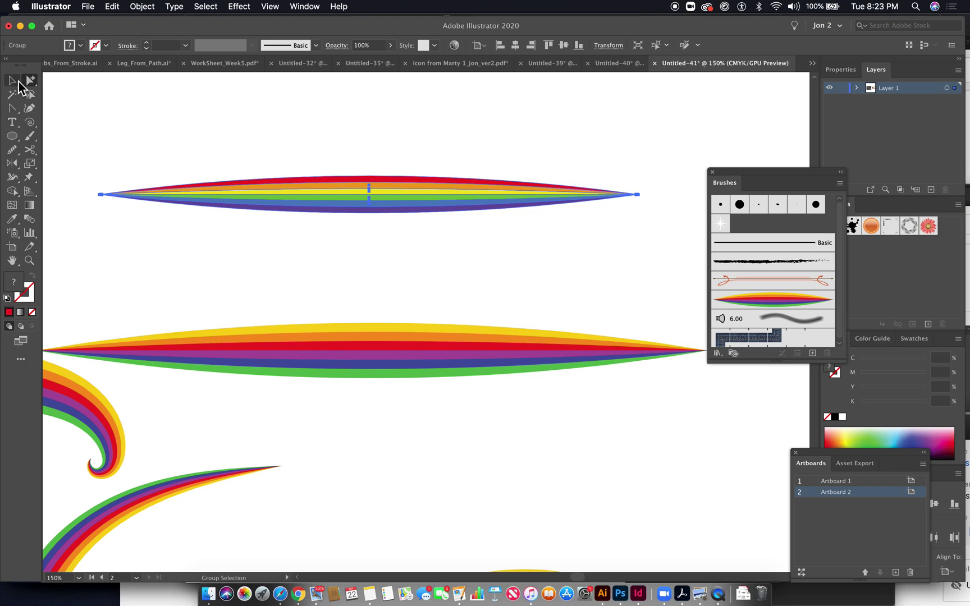
pyautogui.moveTo(374, 180)
pyautogui.mouseDown()
pyautogui.moveTo(372, 212)
pyautogui.moveTo(373, 195)
pyautogui.moveTo(548, 262)
pyautogui.moveTo(737, 245)
pyautogui.mouseUp()
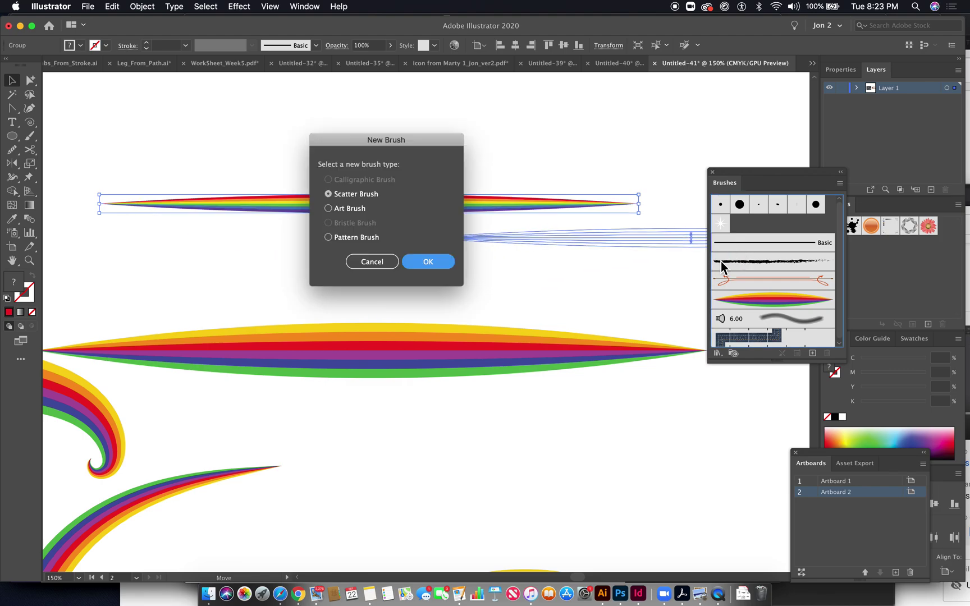
pyautogui.click(328, 208)
pyautogui.click(428, 261)
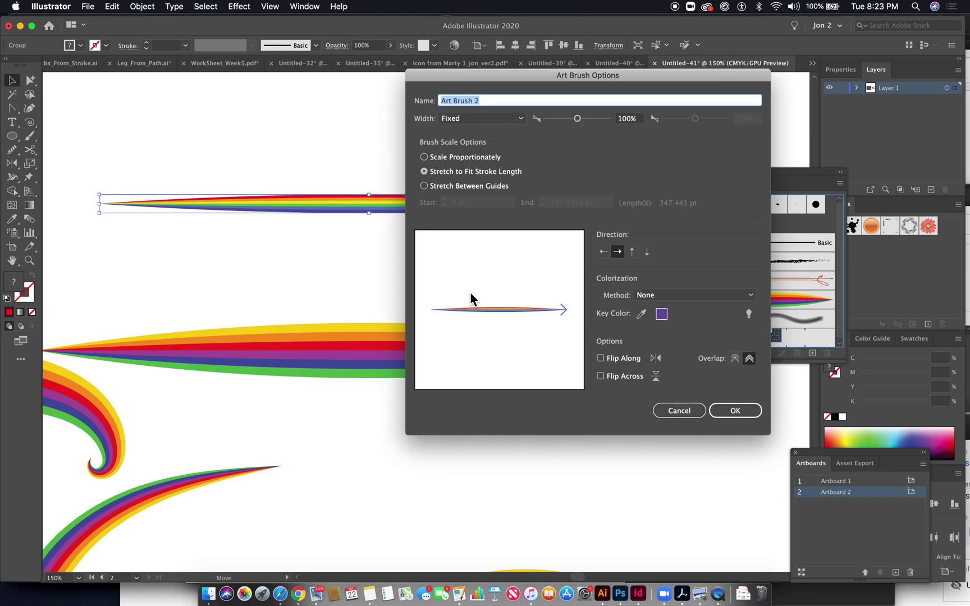
pyautogui.click(747, 416)
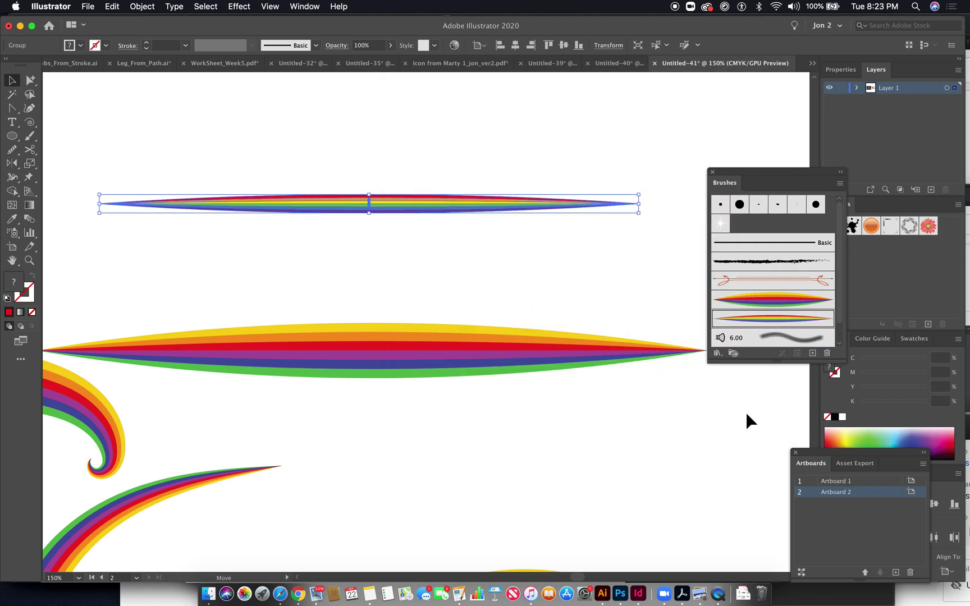
# - Delete the source artwork and paint an S-shaped stroke in its place with the new rainbow art brush
pyautogui.press('Delete')
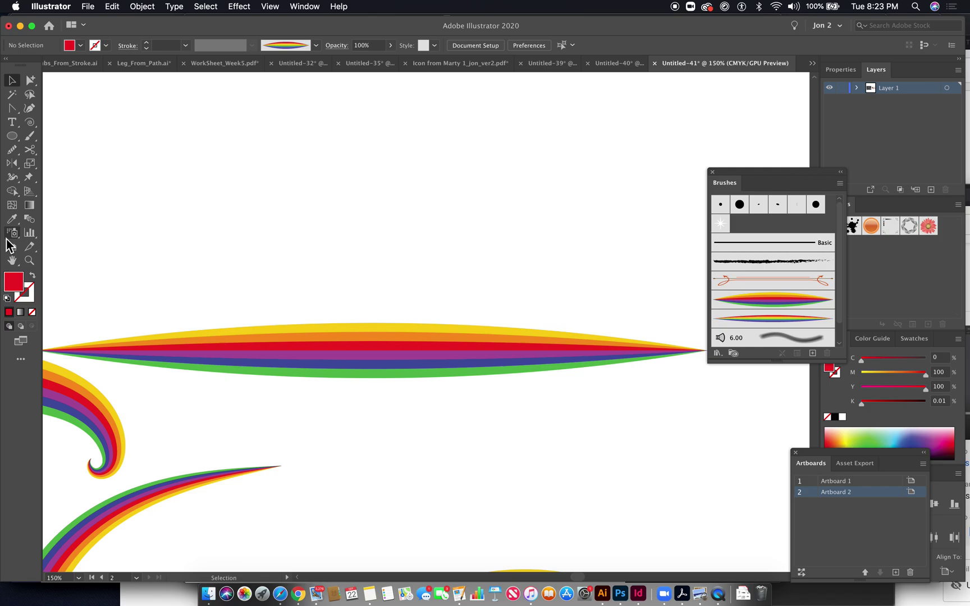
pyautogui.click(29, 136)
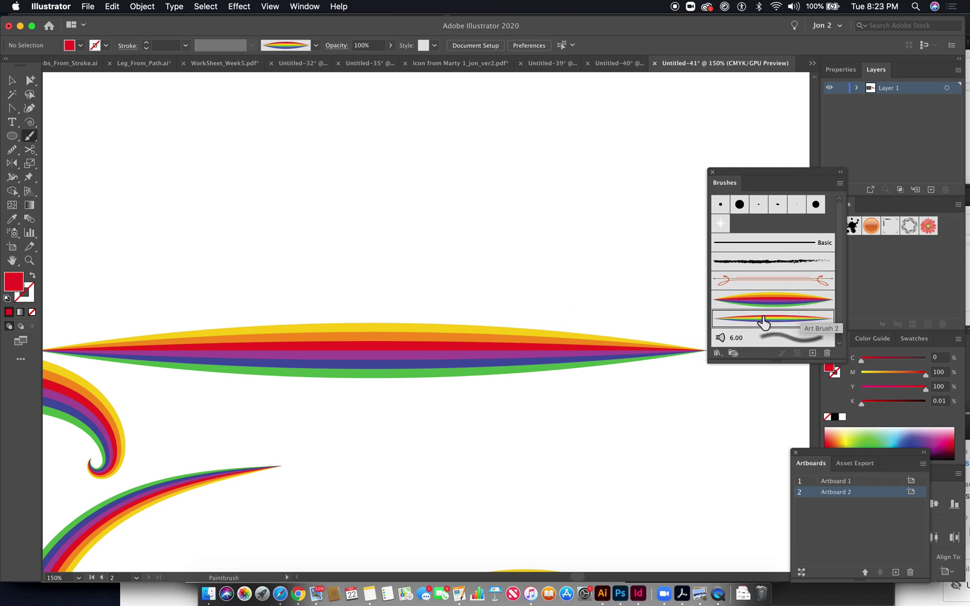
pyautogui.moveTo(331, 111)
pyautogui.mouseDown()
pyautogui.moveTo(296, 177)
pyautogui.moveTo(565, 199)
pyautogui.moveTo(581, 261)
pyautogui.mouseUp()
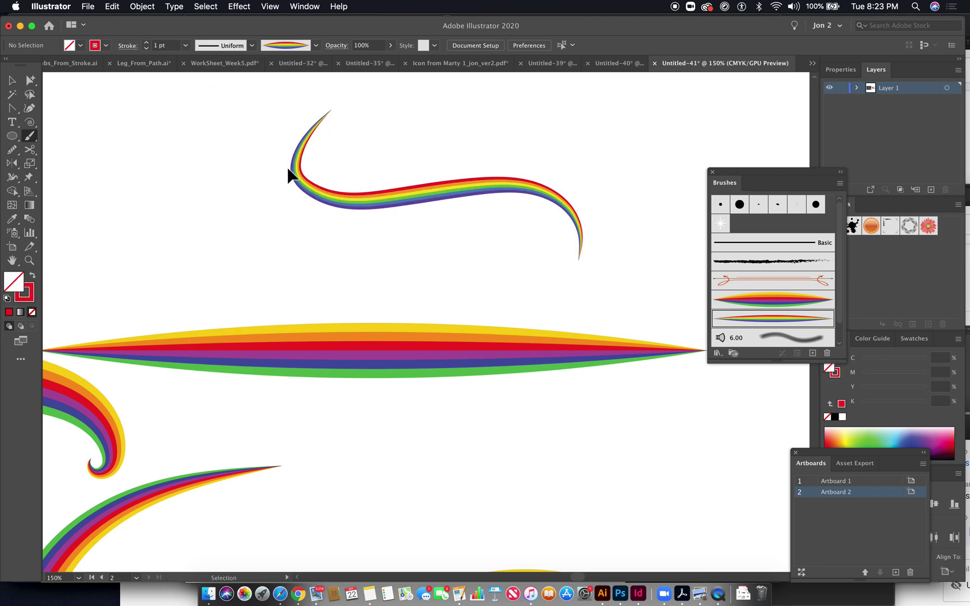
# - Select the painted S-shaped stroke and raise its stroke weight to 7 pt
pyautogui.keyDown('super'); pyautogui.click(315, 195); pyautogui.keyUp('super')
pyautogui.press('a')
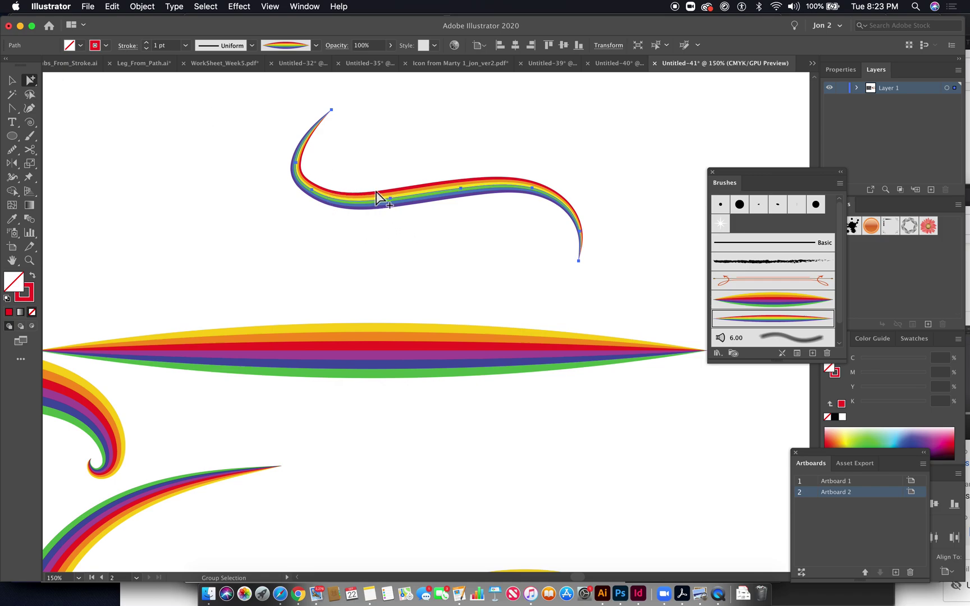
pyautogui.click(148, 44)
pyautogui.click(148, 44)
pyautogui.click(148, 45)
pyautogui.click(148, 44)
pyautogui.click(148, 43)
pyautogui.click(148, 44)
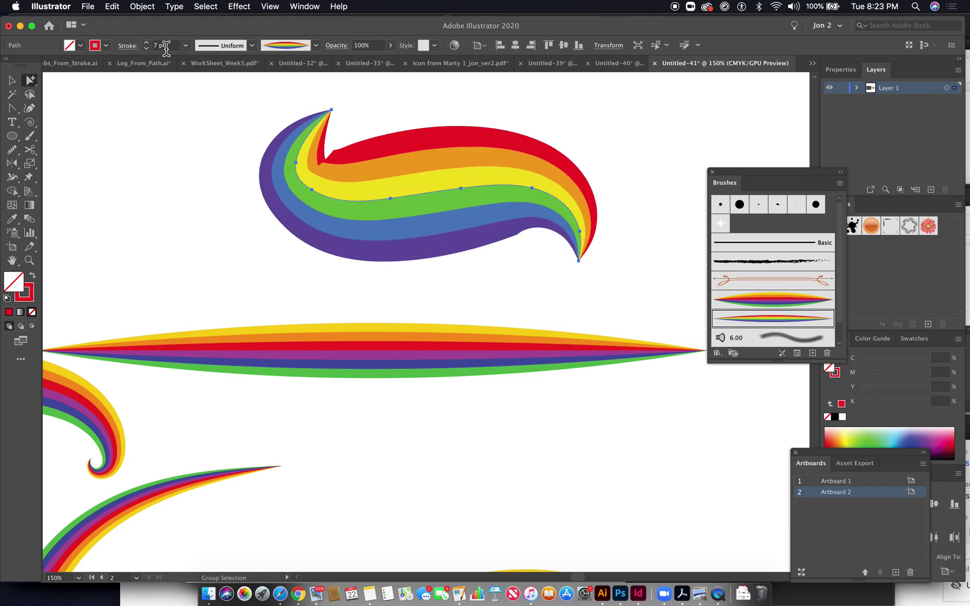
# - Set the S-shaped stroke's weight to 0.25 pt and deselect it
pyautogui.click(185, 45)
pyautogui.click(200, 57)
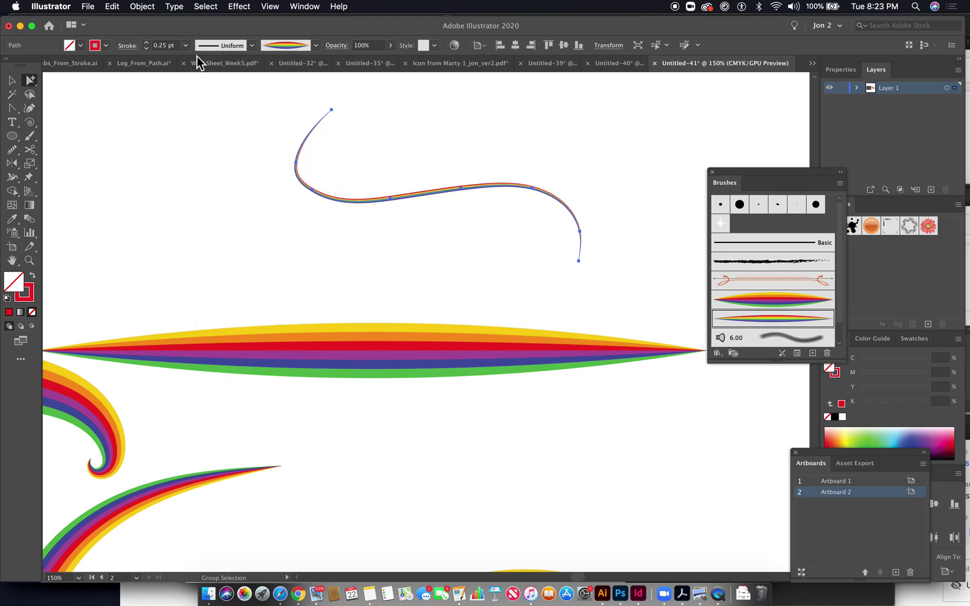
pyautogui.click(220, 141)
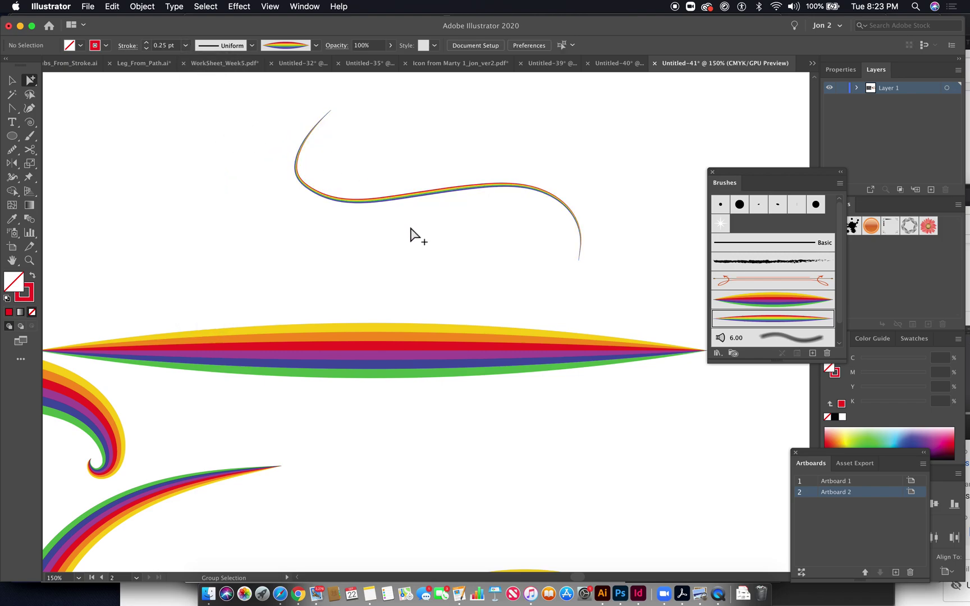
# - Apply the 3 pt. Oval calligraphic brush to the thin S-shaped stroke, and view the brush's options without changing them
pyautogui.click(404, 198)
pyautogui.press('super+minus')
pyautogui.press('super+minus')
pyautogui.press('super+minus')
pyautogui.press('space')
pyautogui.moveTo(541, 334); pyautogui.dragTo(538, 199)
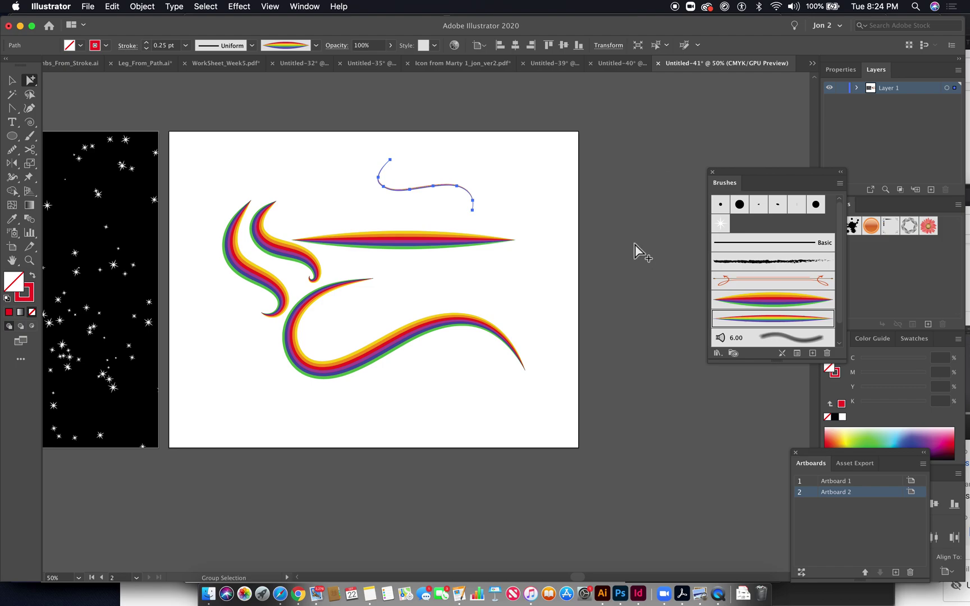
pyautogui.doubleClick(757, 208)
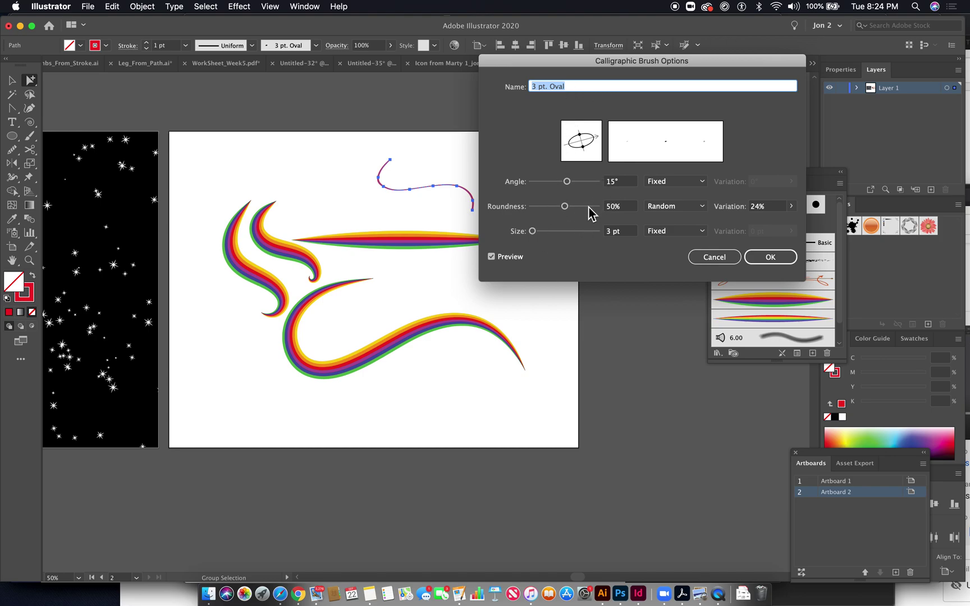
pyautogui.click(714, 256)
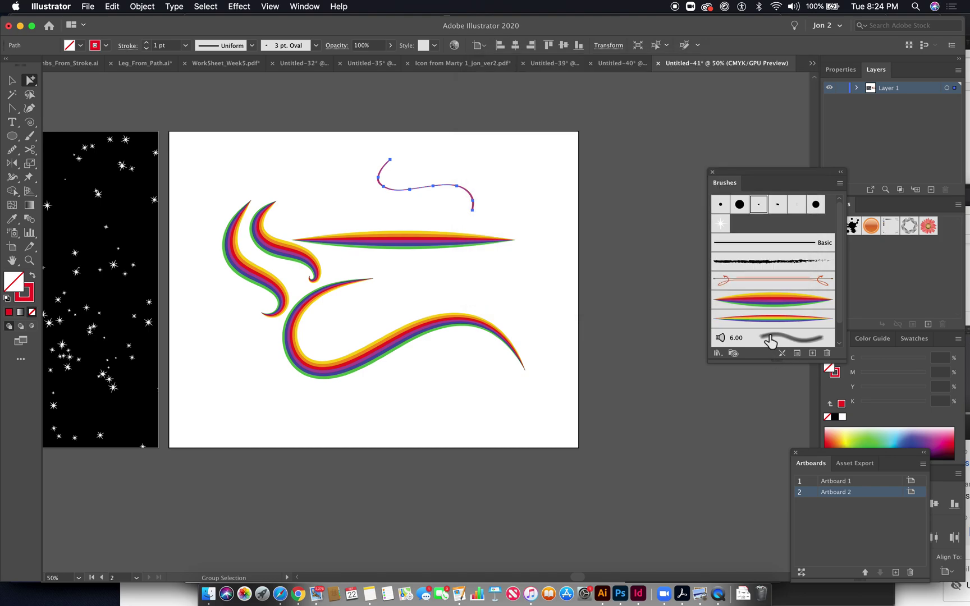
# - Try the Mop bristle brush on the S-shaped stroke, view its options, undo the brush change and deselect the stroke
pyautogui.click(770, 338)
pyautogui.doubleClick(770, 338)
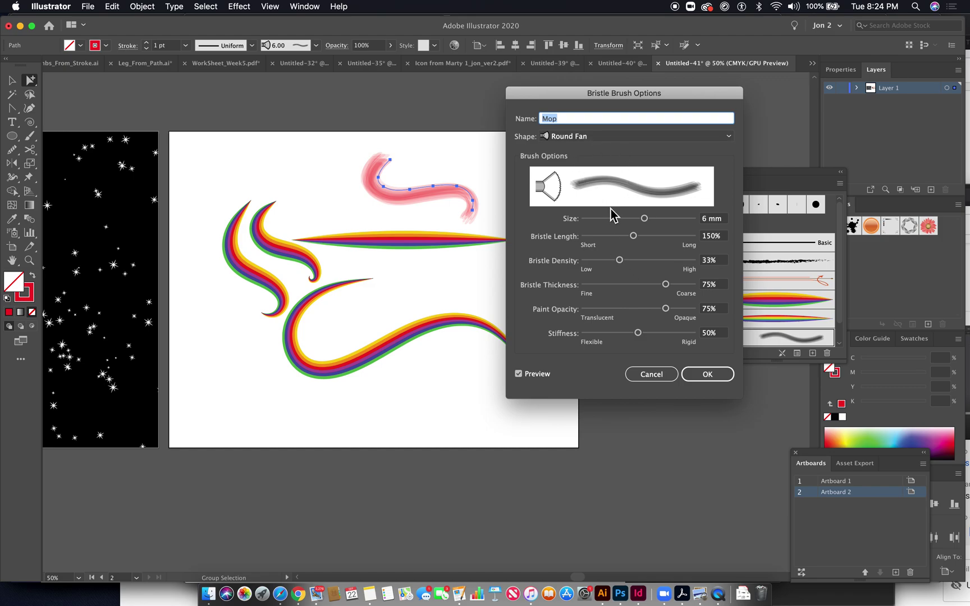
pyautogui.click(663, 374)
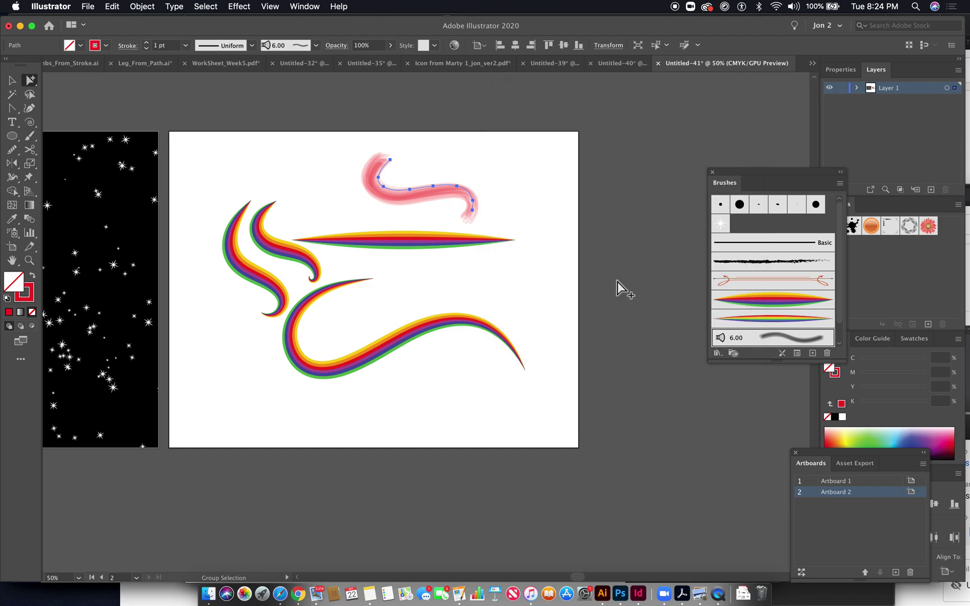
pyautogui.click(544, 218)
pyautogui.press('super+z')
pyautogui.click(546, 220)
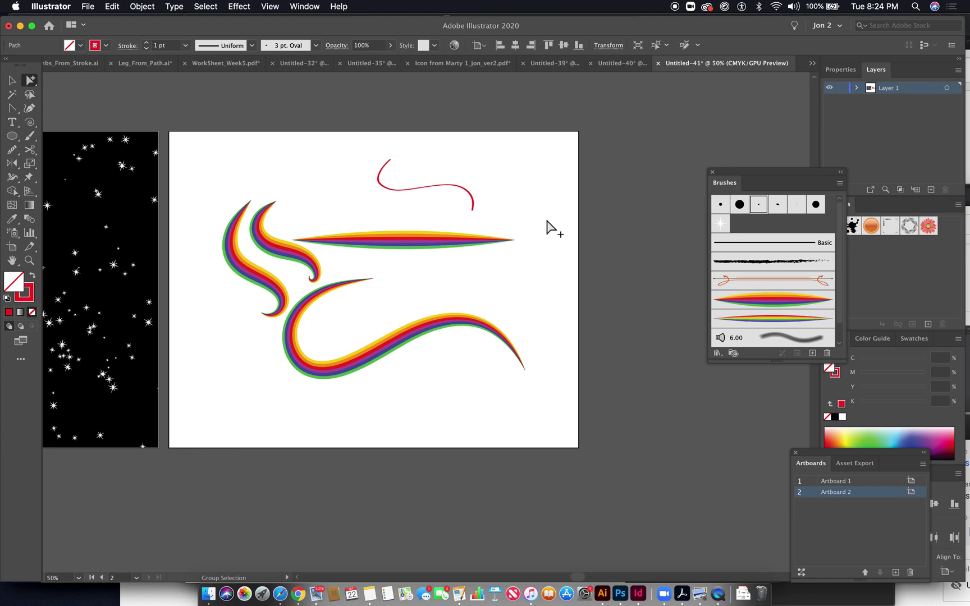